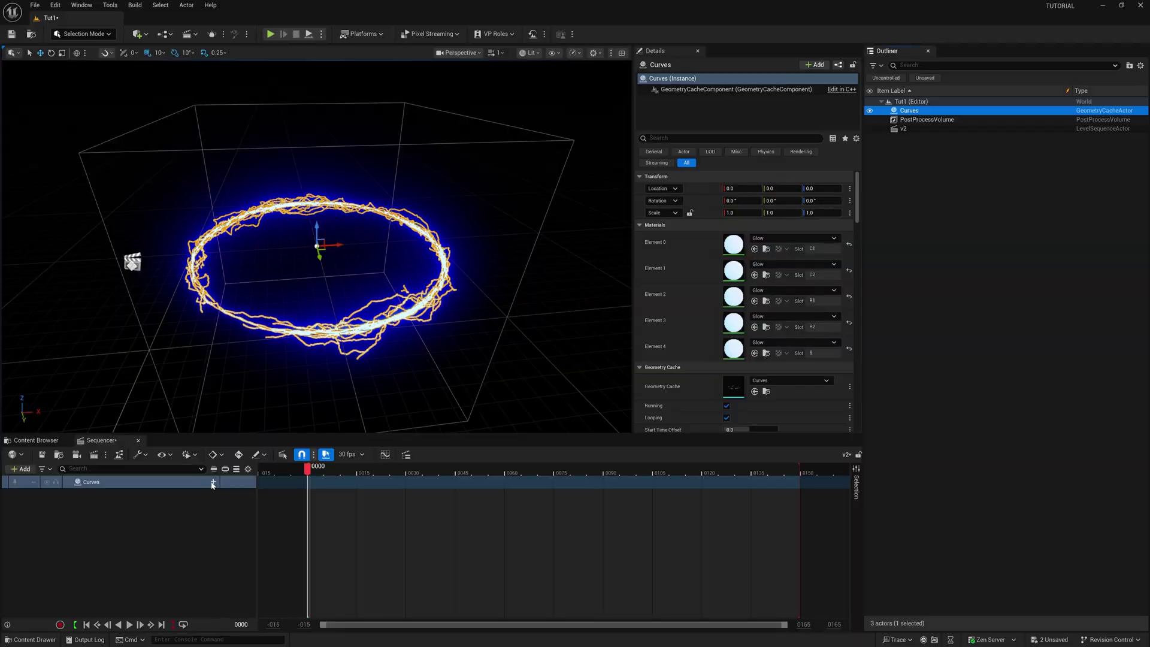
Step: Add a Geometry Cache track to the Curves actor in the sequence and play the animation
{"action": "left_click", "coordinate": [213, 482]}
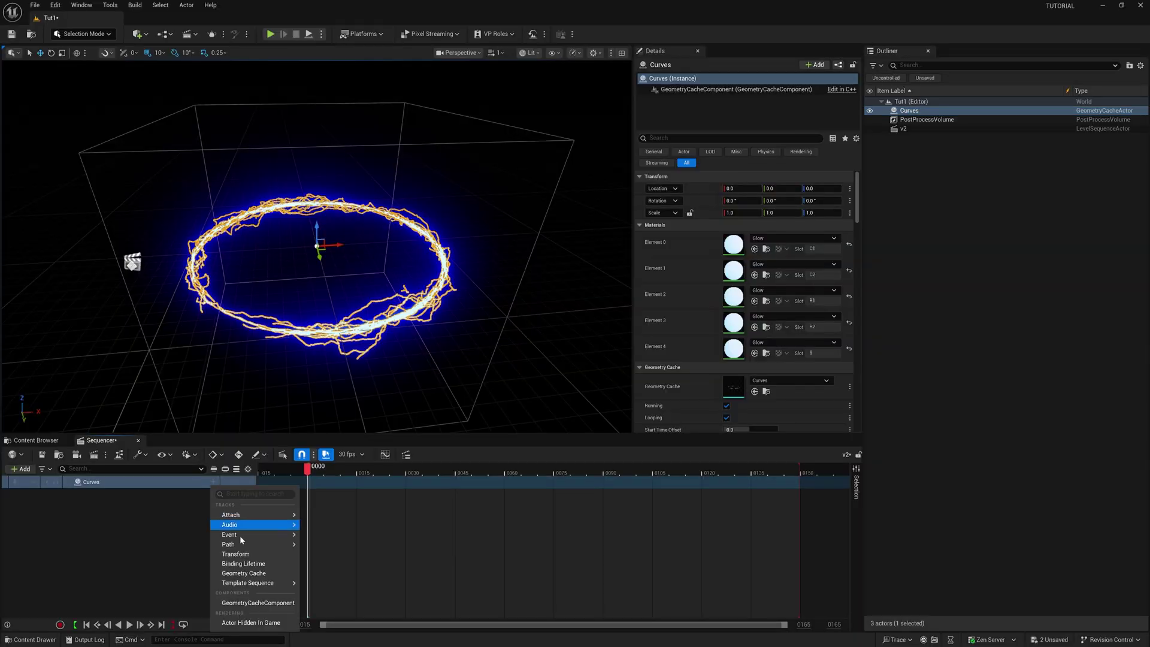
{"action": "left_click", "coordinate": [251, 573]}
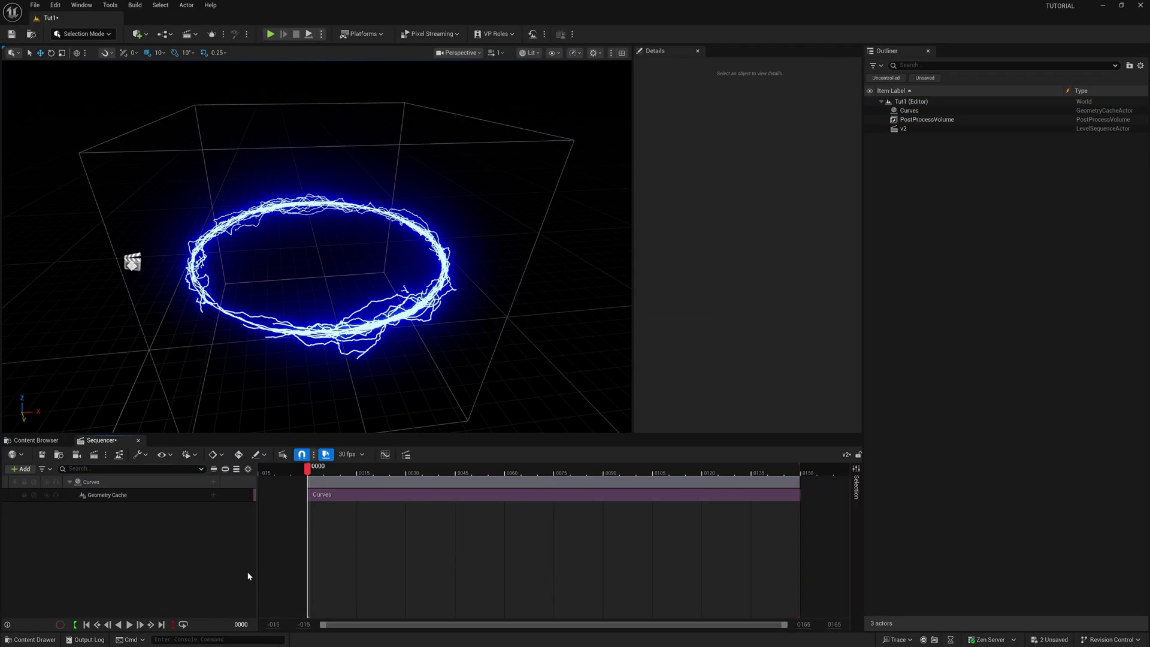
{"action": "left_click", "coordinate": [129, 625]}
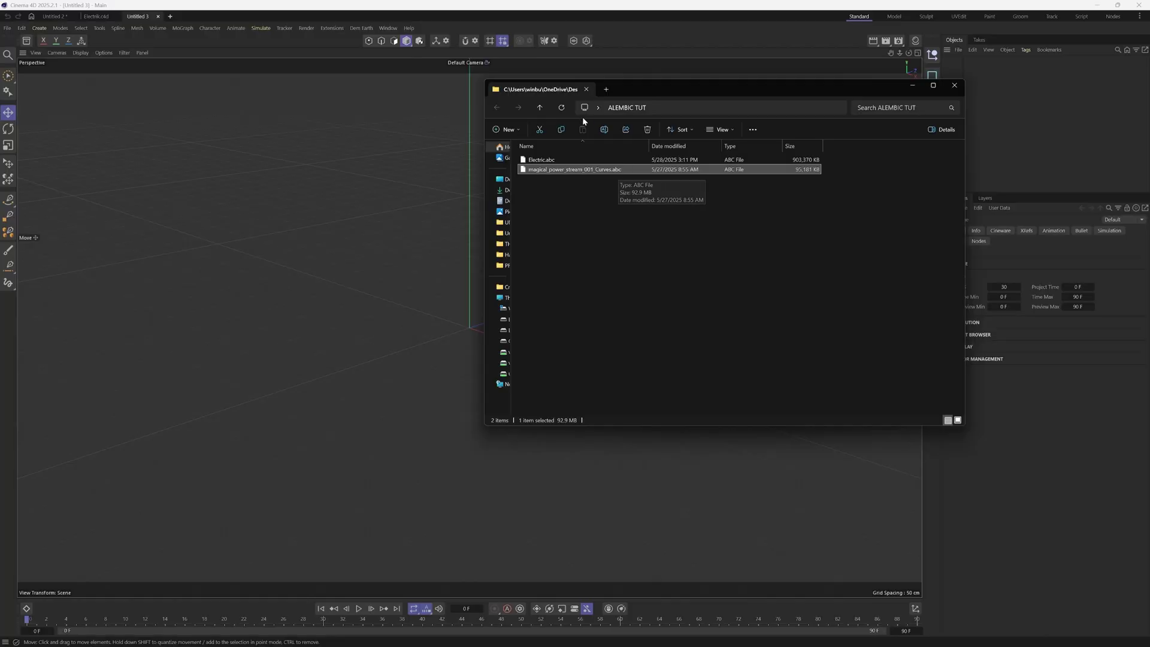
Step: In Cinema 4D, import magical_power_stream_001_Curves.abc from the ALEMBIC TUT folder with the default Alembic import settings
{"action": "left_click", "coordinate": [580, 195]}
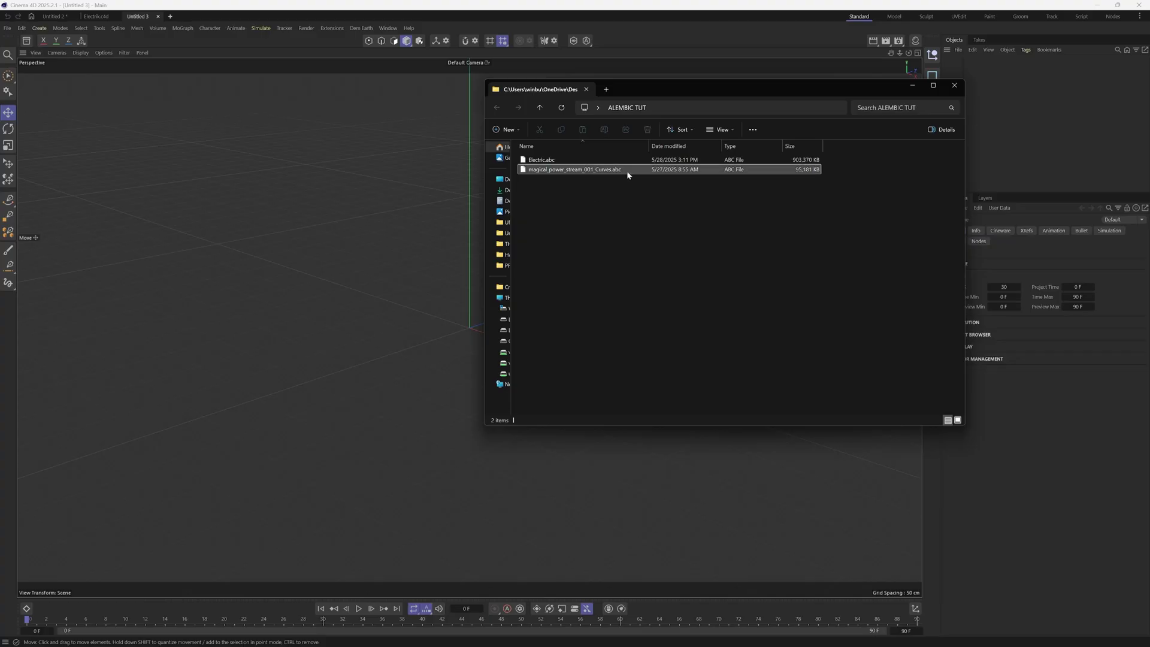
{"action": "left_click", "coordinate": [590, 173]}
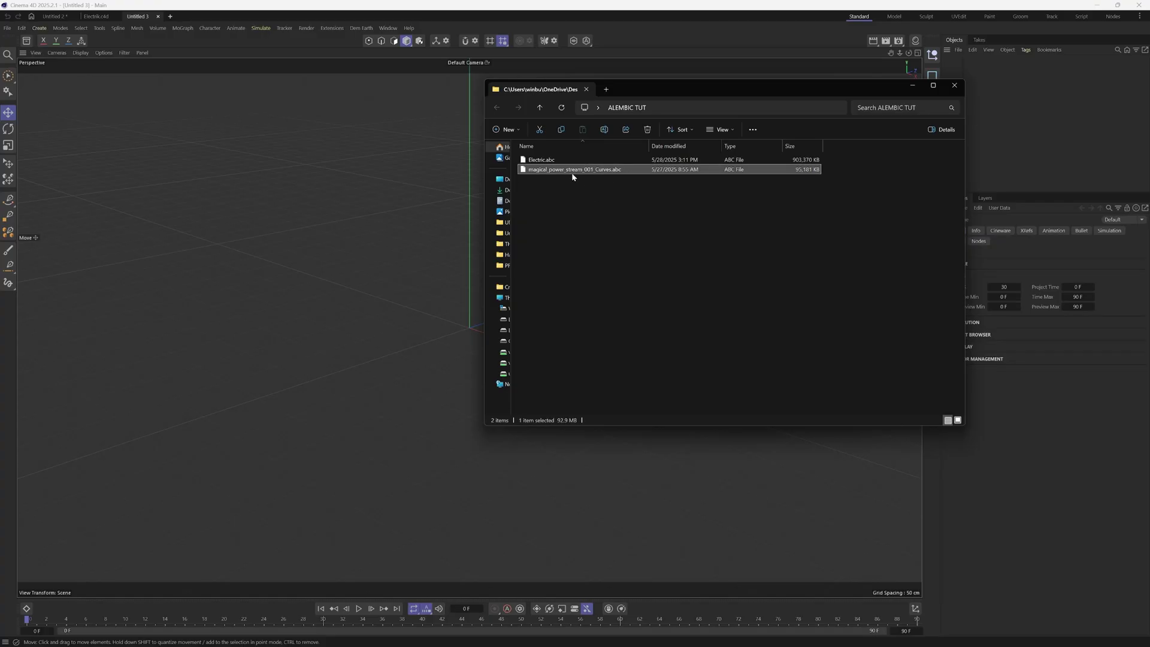
{"action": "left_click_drag", "start_coordinate": [586, 174], "coordinate": [382, 320]}
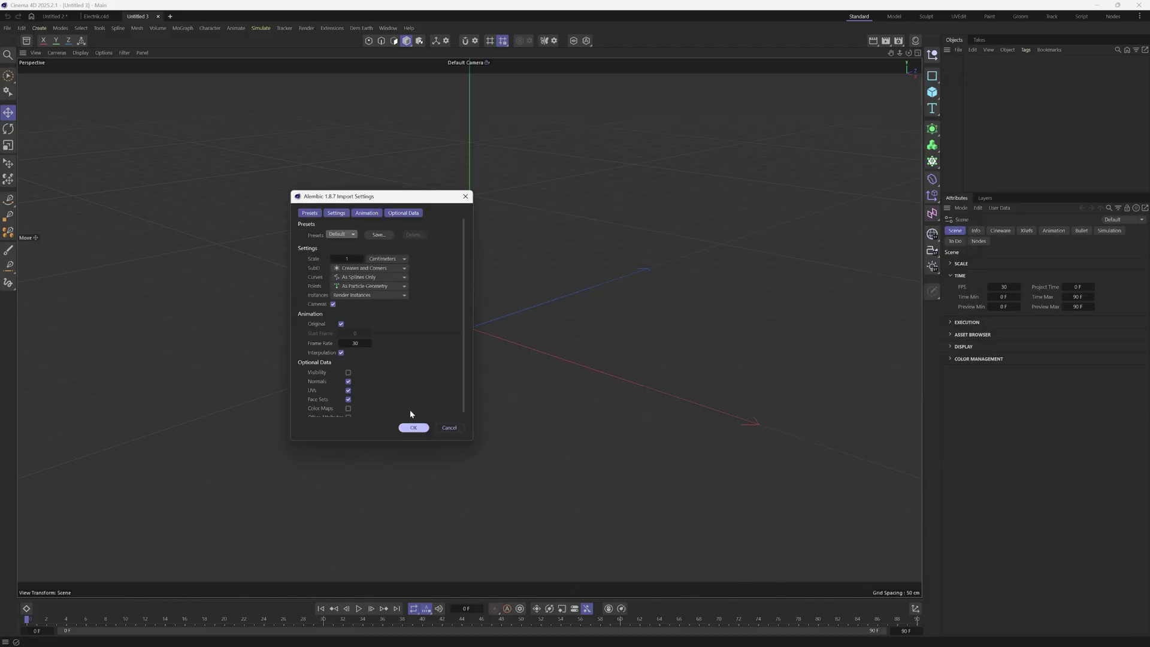
{"action": "left_click", "coordinate": [412, 428]}
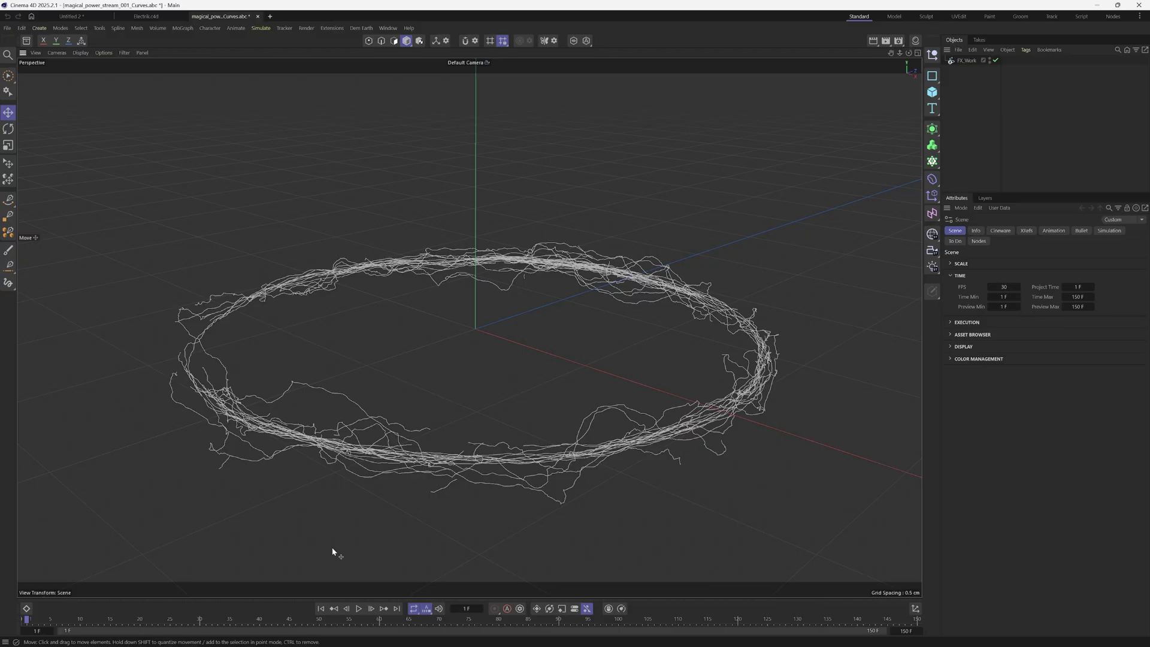
Step: Play the imported FX_Work curve animation, inspect the object's properties, and return to the first frame
{"action": "left_click", "coordinate": [358, 608]}
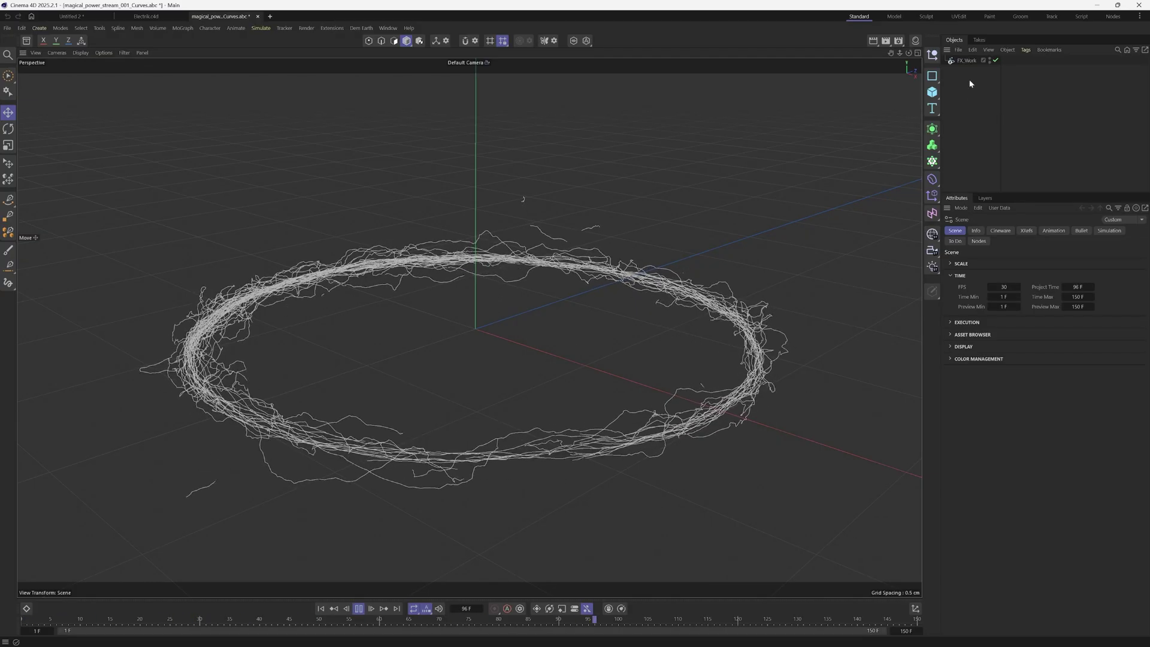
{"action": "left_click", "coordinate": [967, 61]}
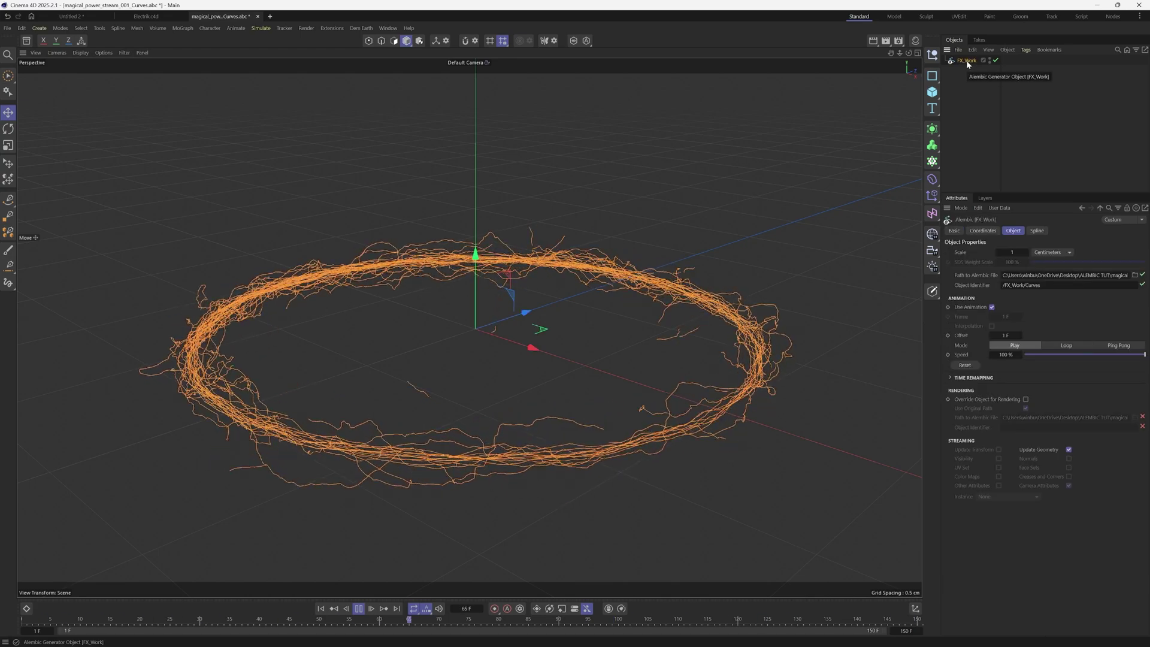
{"action": "left_click", "coordinate": [358, 608]}
{"action": "left_click", "coordinate": [321, 610]}
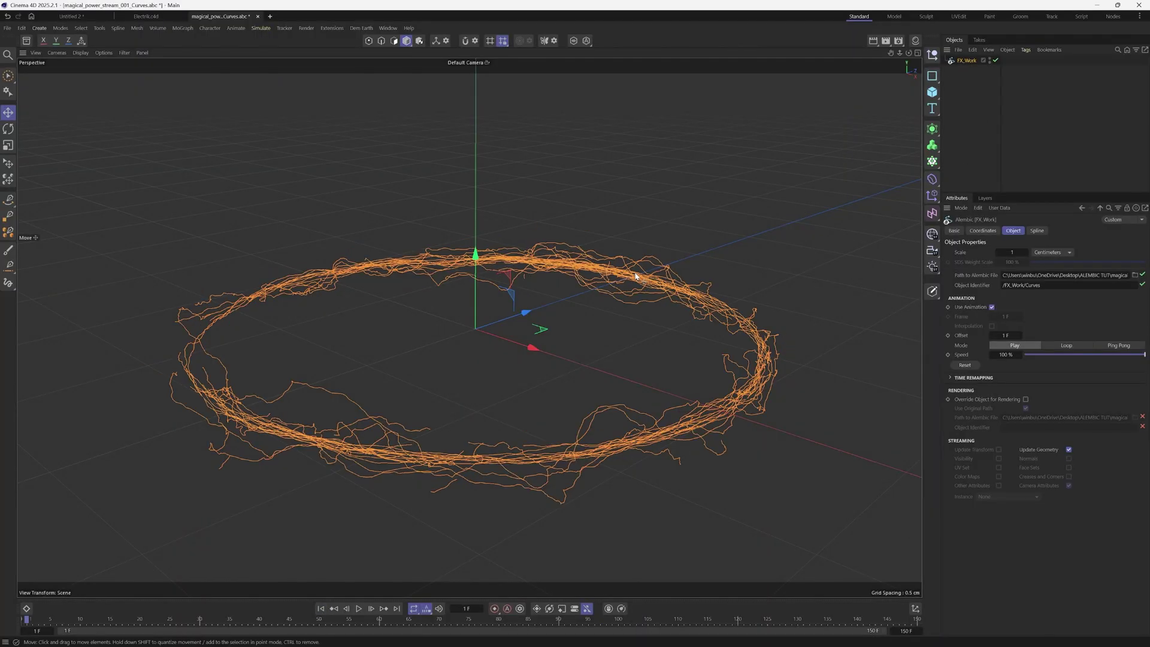
Step: Add a Circle spline and a MoSpline object to the scene
{"action": "left_click", "coordinate": [932, 76]}
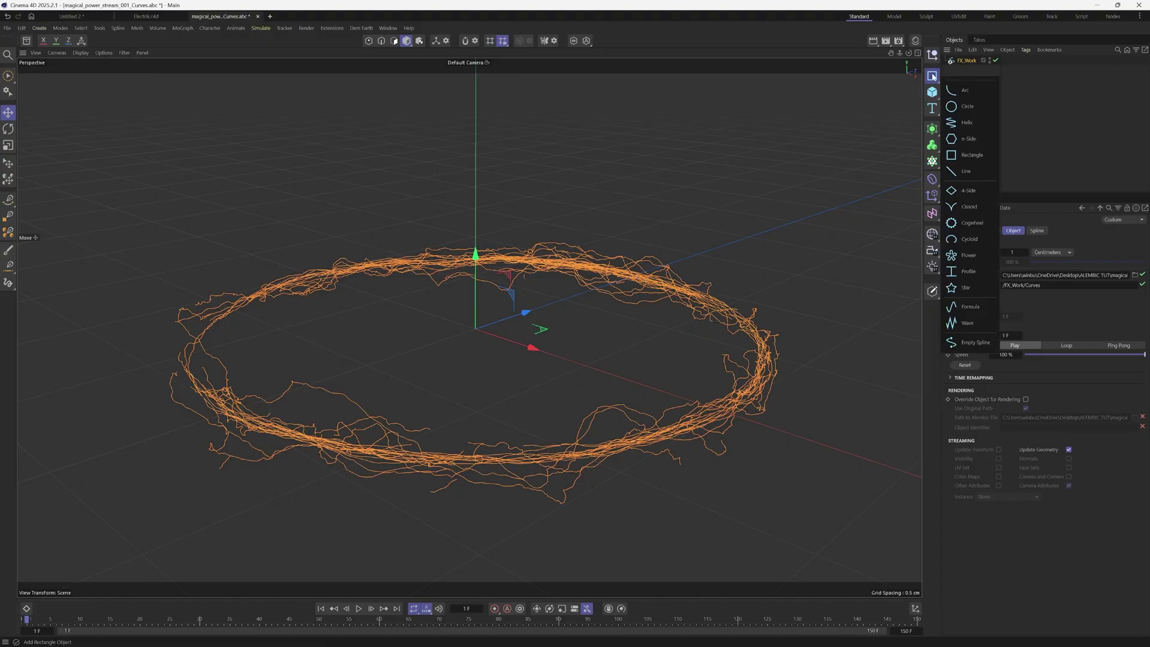
{"action": "left_click", "coordinate": [957, 108]}
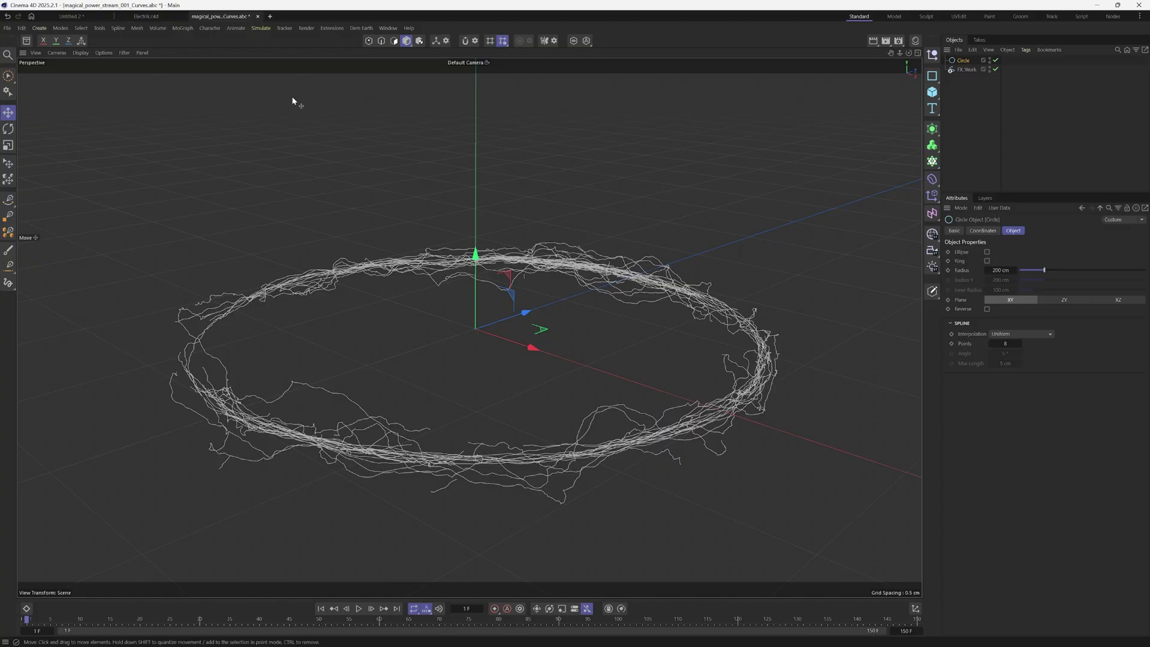
{"action": "left_click", "coordinate": [182, 29]}
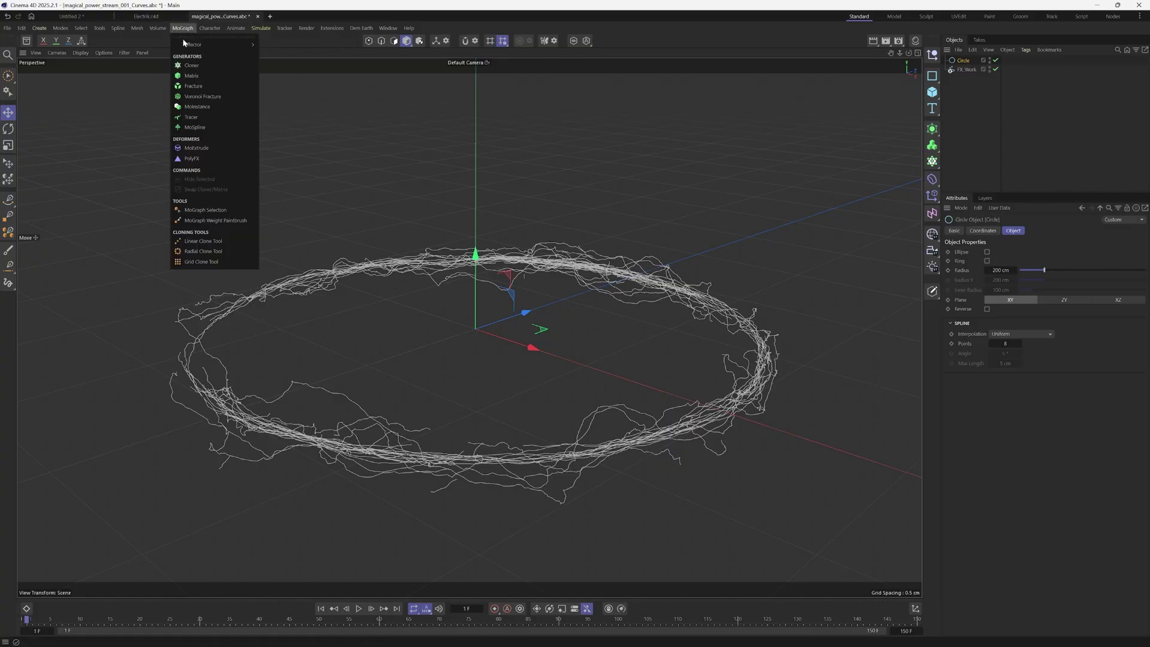
{"action": "left_click", "coordinate": [194, 127]}
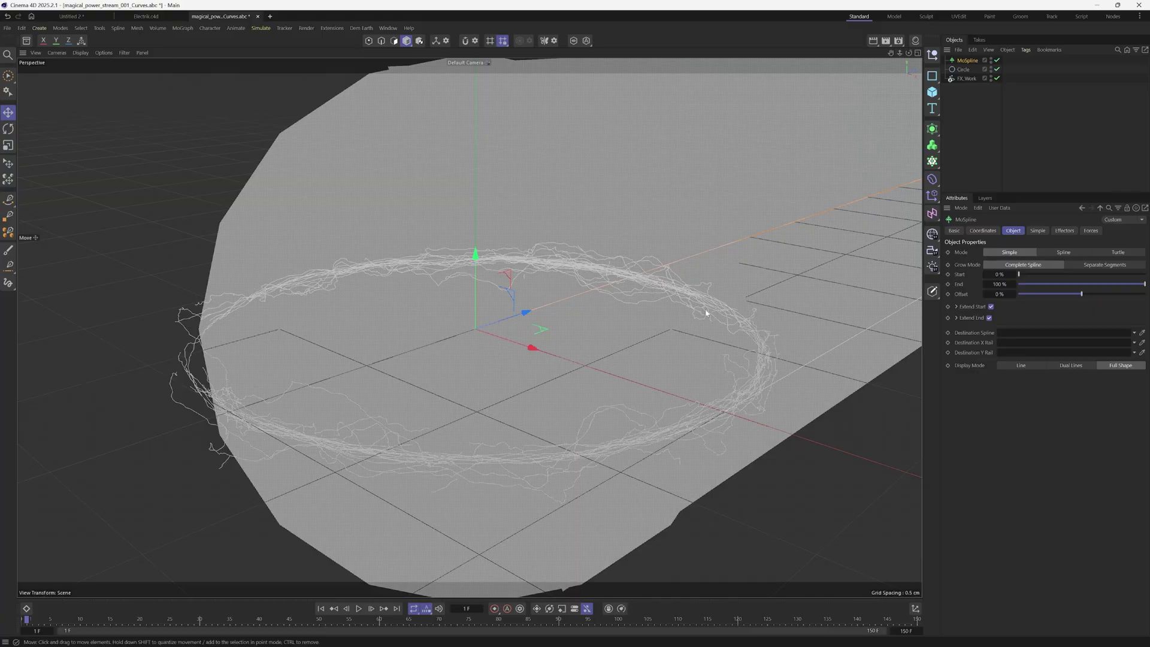
Step: Scale the FX_Work Alembic object to 100 on X, Y and Z
{"action": "left_click_drag", "start_coordinate": [900, 53], "coordinate": [1012, 149]}
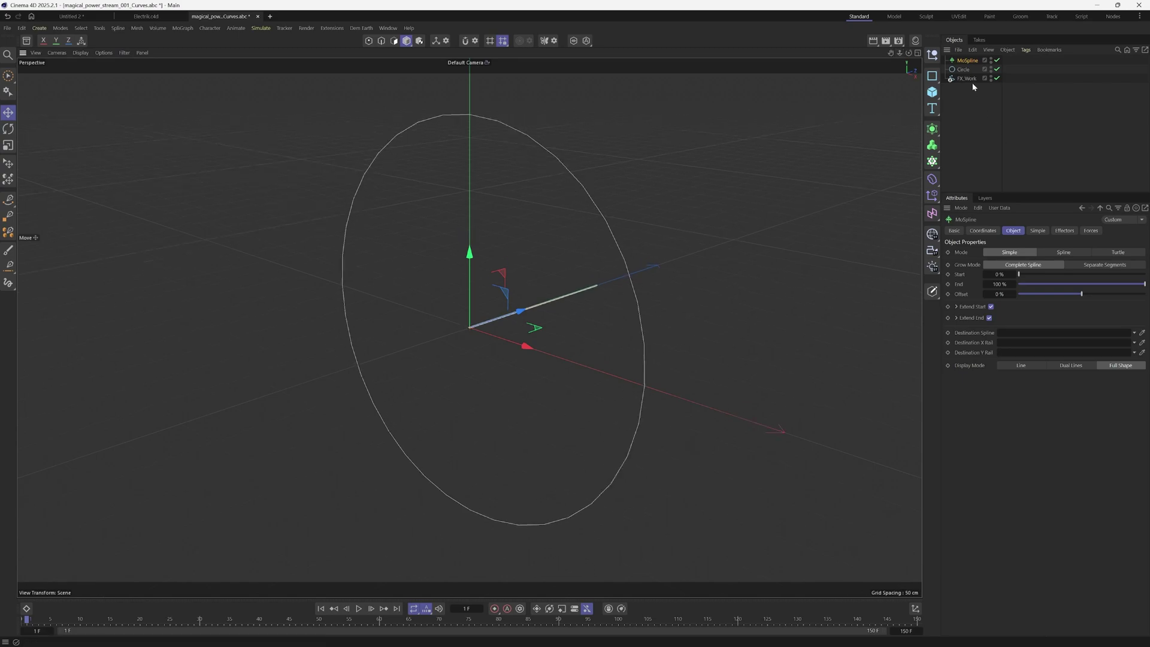
{"action": "left_click", "coordinate": [967, 78]}
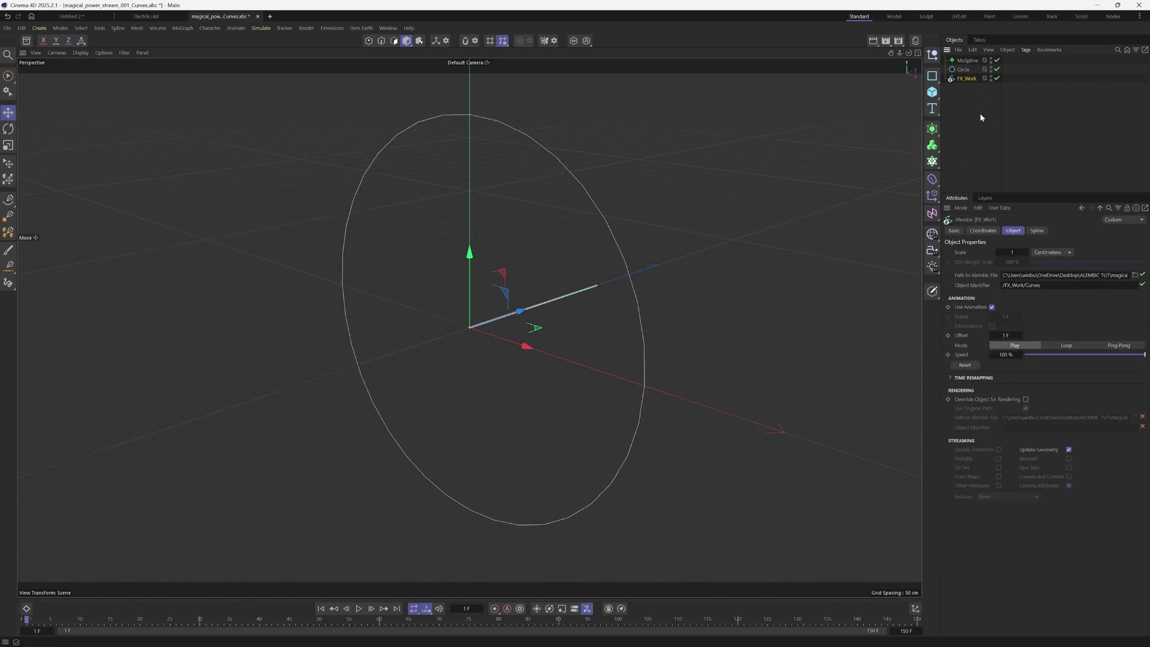
{"action": "left_click", "coordinate": [983, 231]}
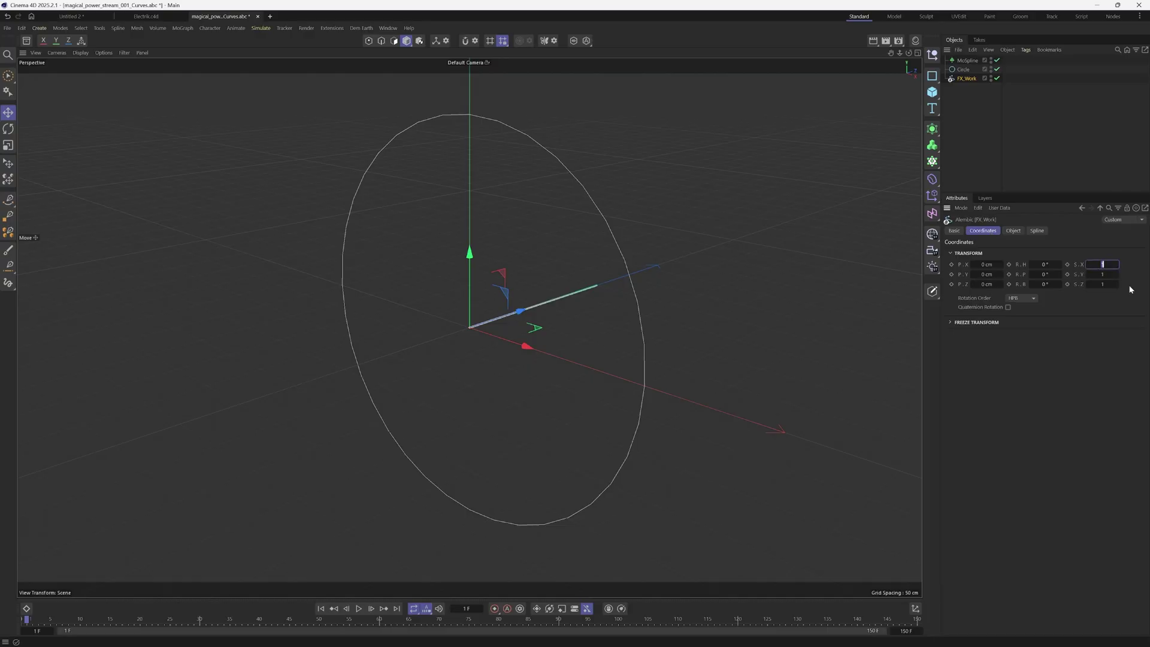
{"action": "type", "text": "100"}
{"action": "key", "text": "Return"}
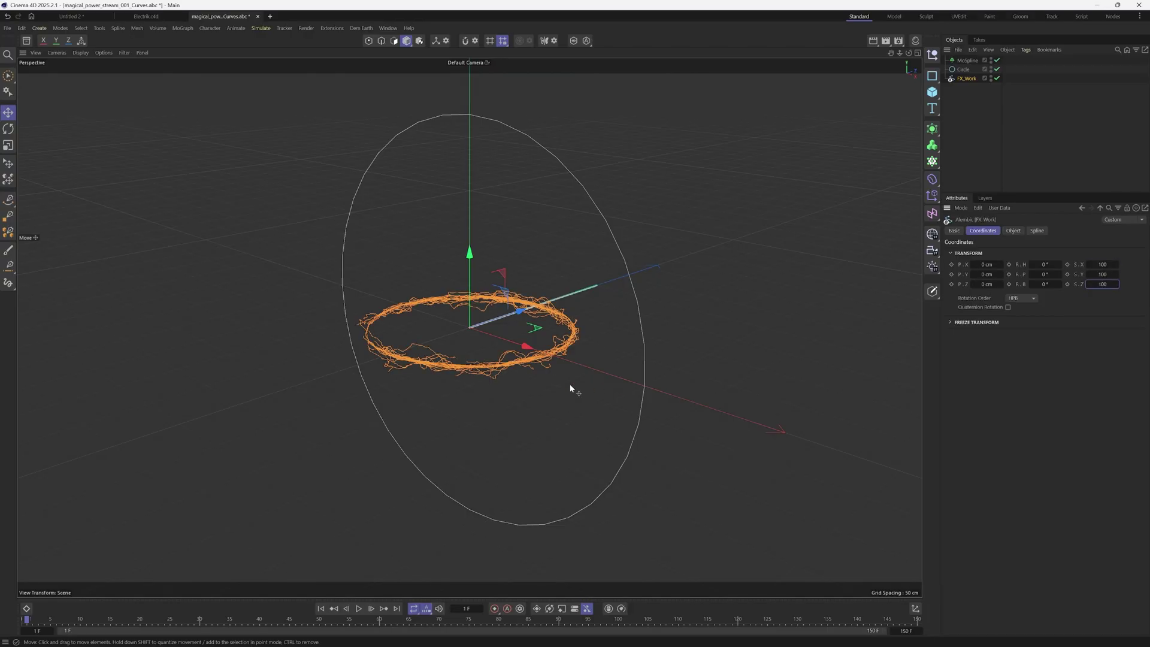
Step: Set the MoSpline's mode to Spline and assign FX_Work as its source spline
{"action": "left_click", "coordinate": [968, 60]}
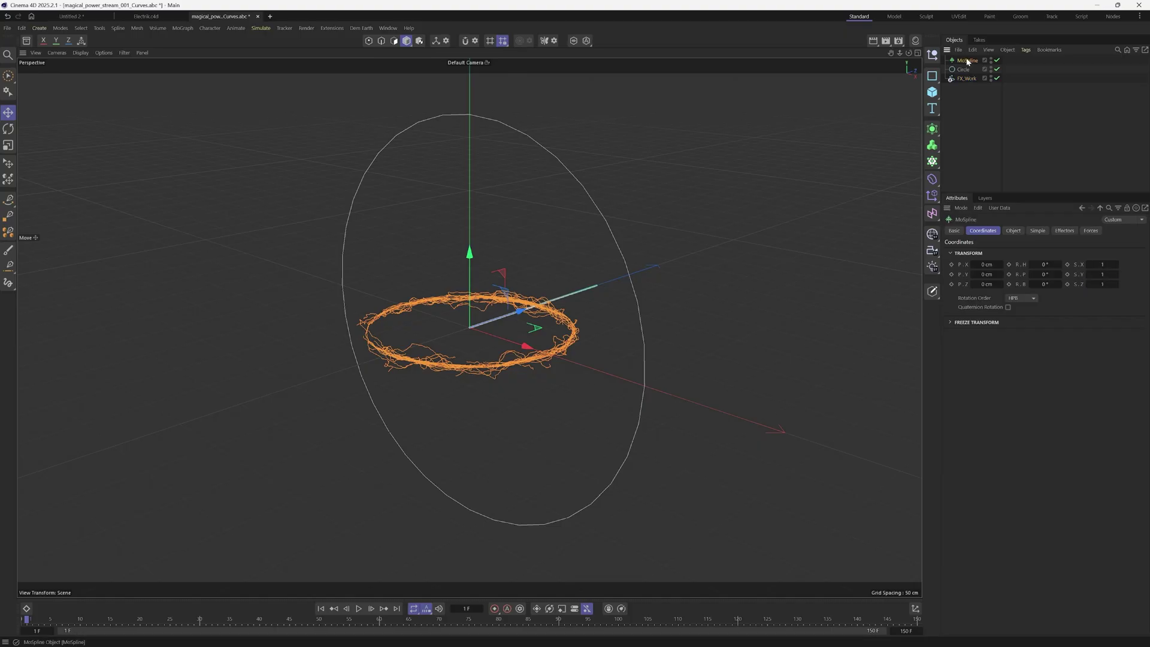
{"action": "left_click", "coordinate": [1012, 231]}
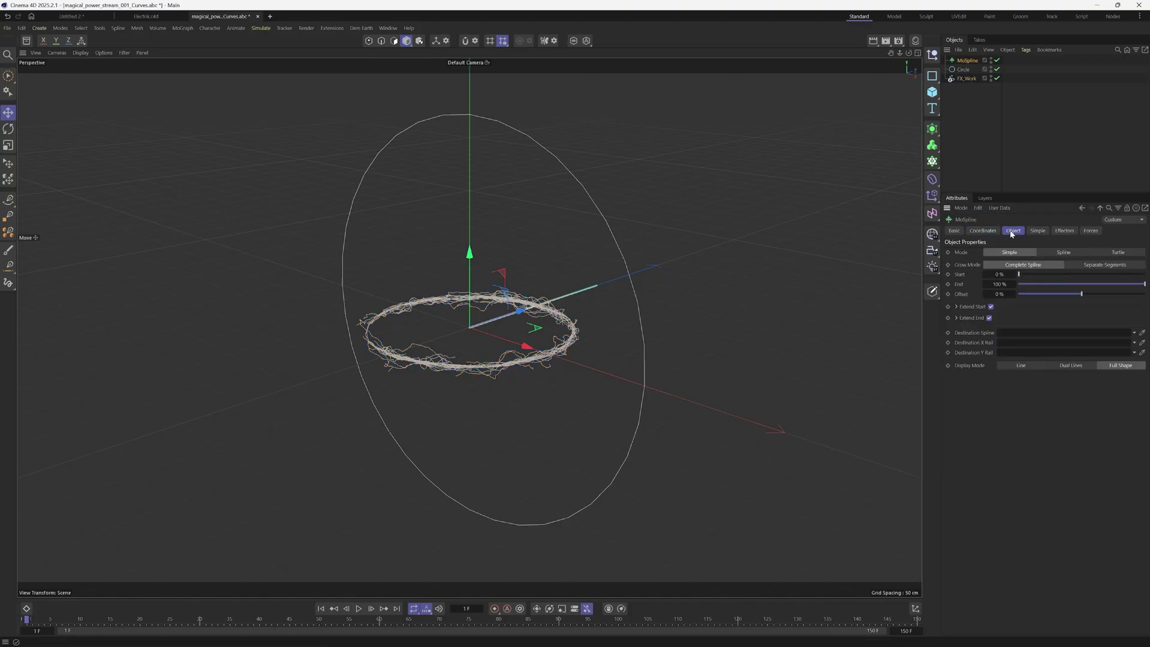
{"action": "left_click", "coordinate": [1062, 253]}
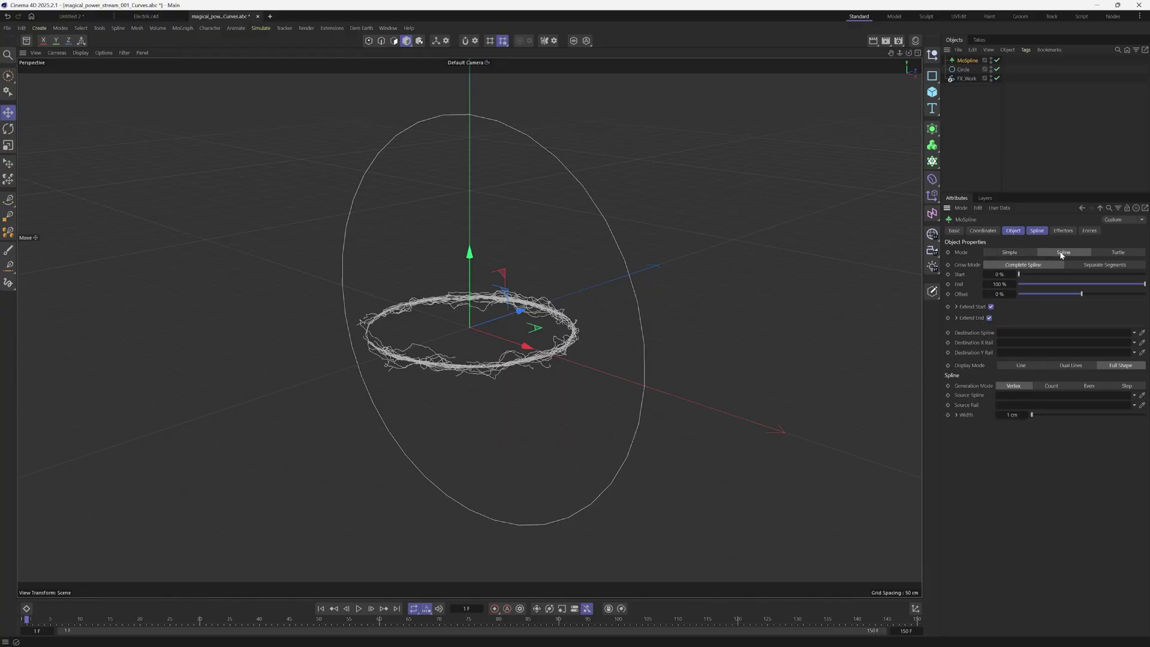
{"action": "left_click", "coordinate": [966, 79]}
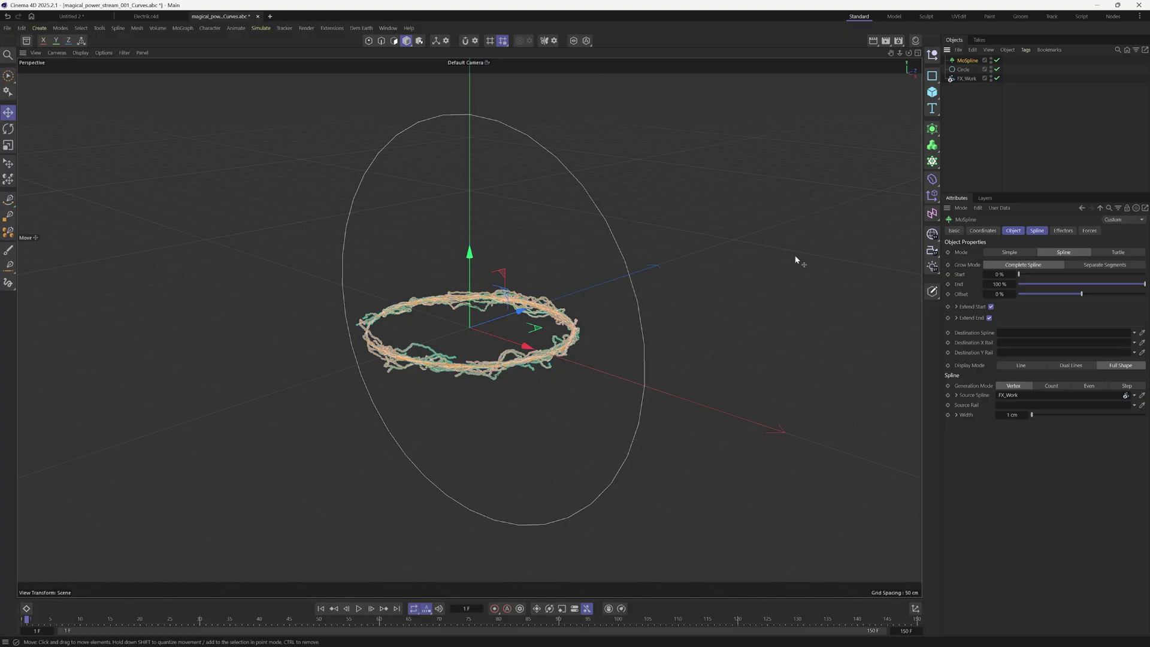
Step: Add a Sweep generator and nest the Circle and MoSpline inside it, with the Circle above the MoSpline
{"action": "left_click", "coordinate": [933, 131]}
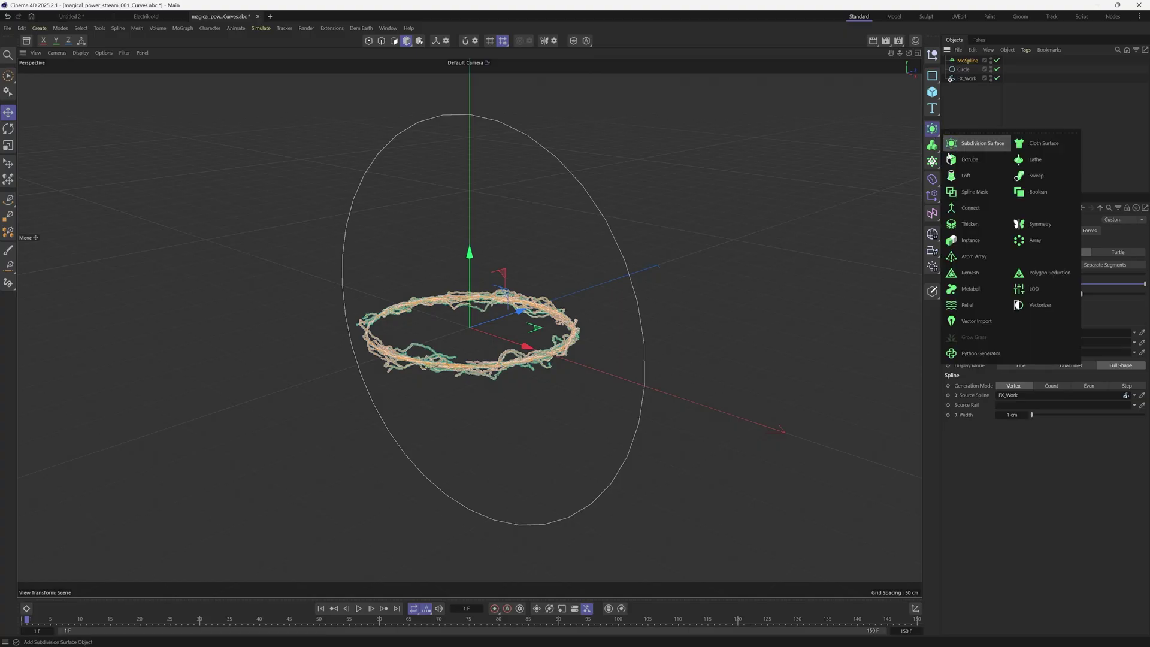
{"action": "left_click", "coordinate": [1035, 177]}
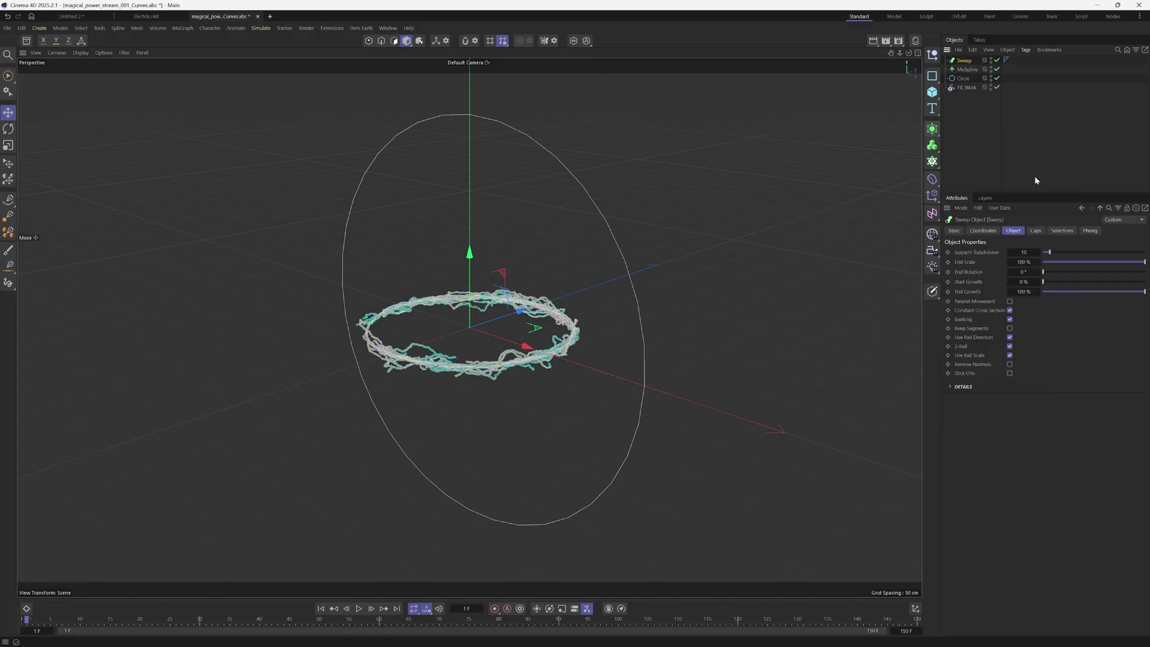
{"action": "left_click", "coordinate": [957, 79]}
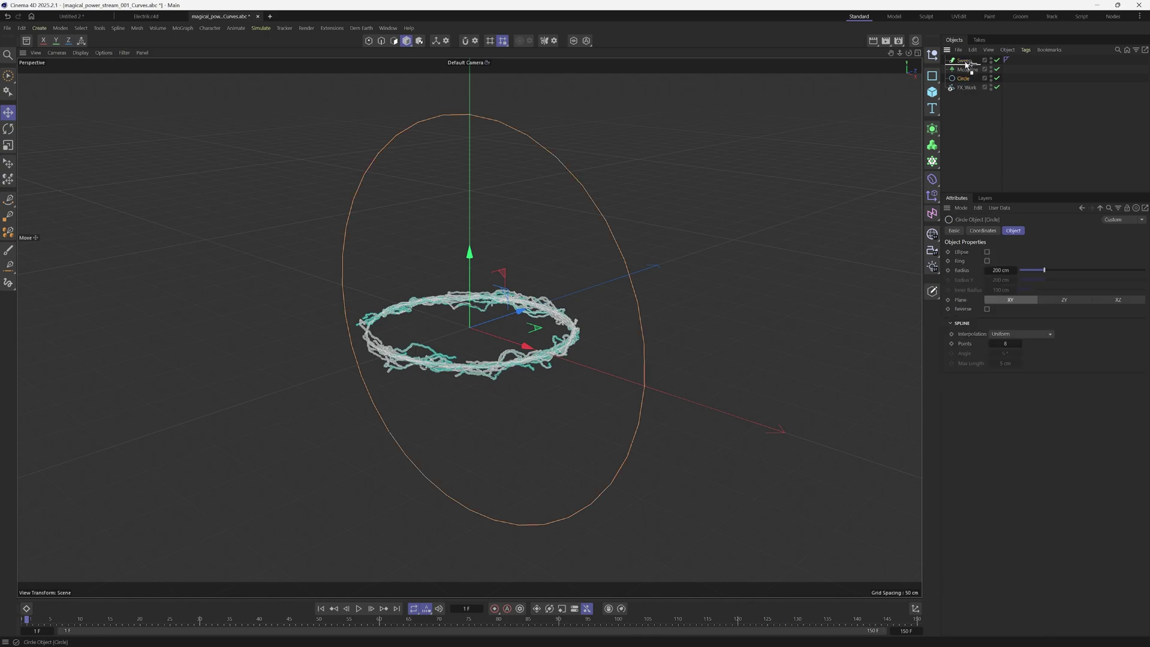
{"action": "left_click_drag", "start_coordinate": [965, 63], "coordinate": [965, 61]}
{"action": "left_click", "coordinate": [965, 78]}
{"action": "left_click_drag", "start_coordinate": [968, 77], "coordinate": [964, 61]}
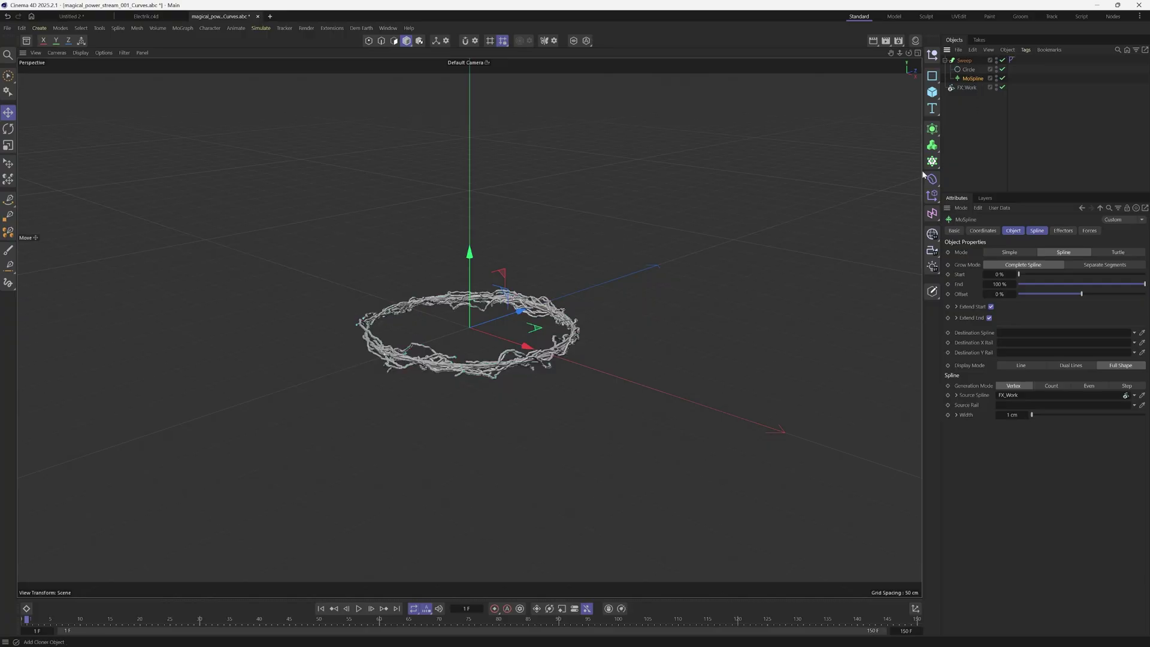
Step: Set the MoSpline's spline width to 0.3 cm to thin the swept strands
{"action": "left_click", "coordinate": [972, 70]}
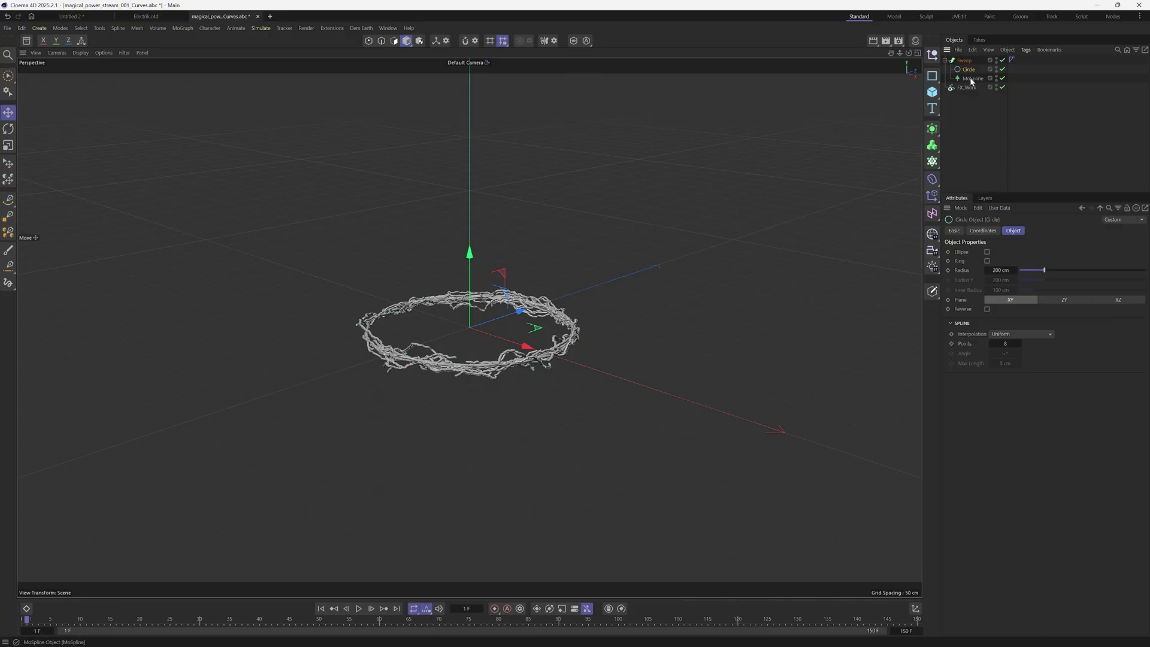
{"action": "left_click", "coordinate": [972, 81]}
{"action": "scroll", "coordinate": [492, 359], "scroll_direction": "up", "scroll_amount": 8}
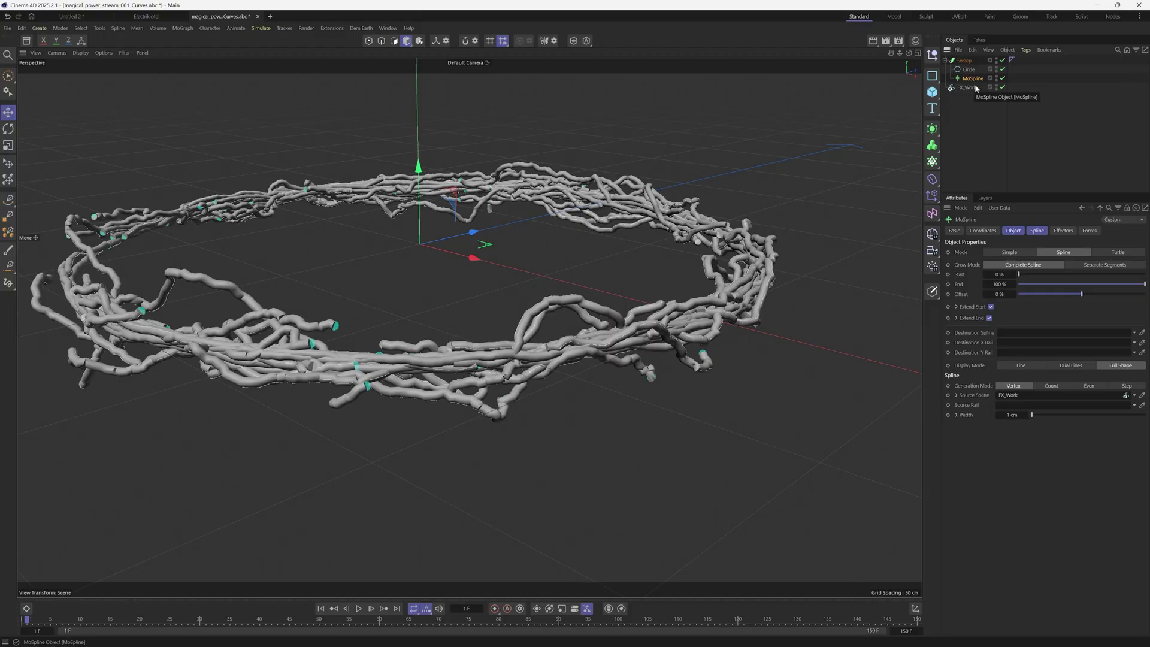
{"action": "left_click", "coordinate": [1042, 233]}
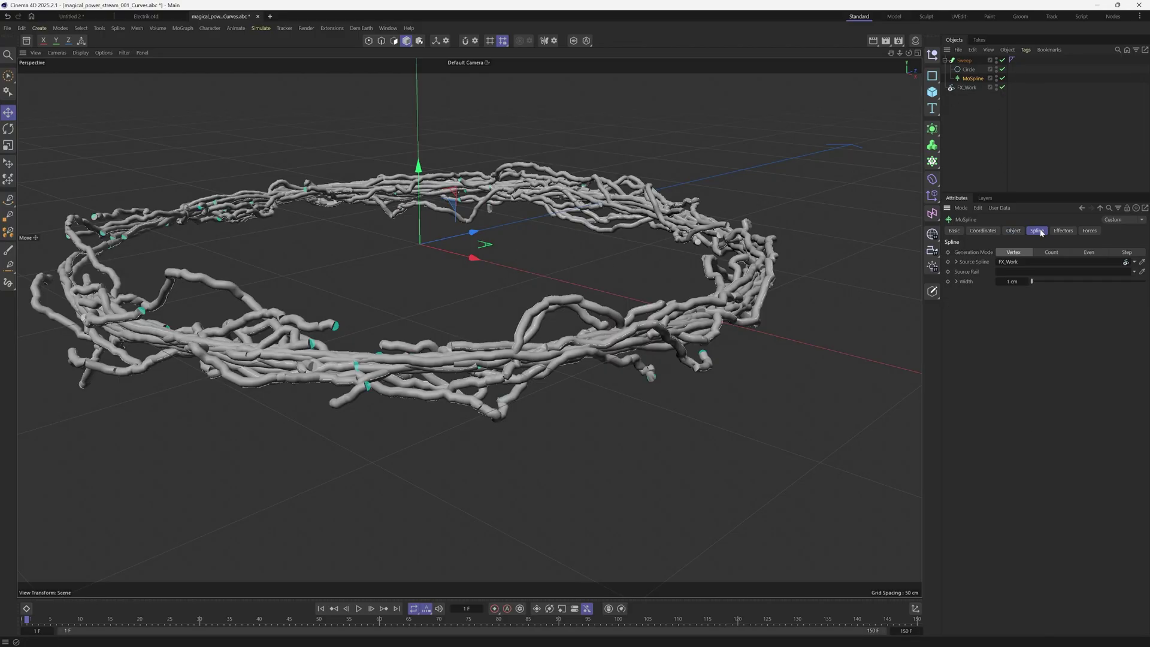
{"action": "left_click", "coordinate": [1014, 281]}
{"action": "type", "text": "0.3"}
{"action": "key", "text": "Return"}
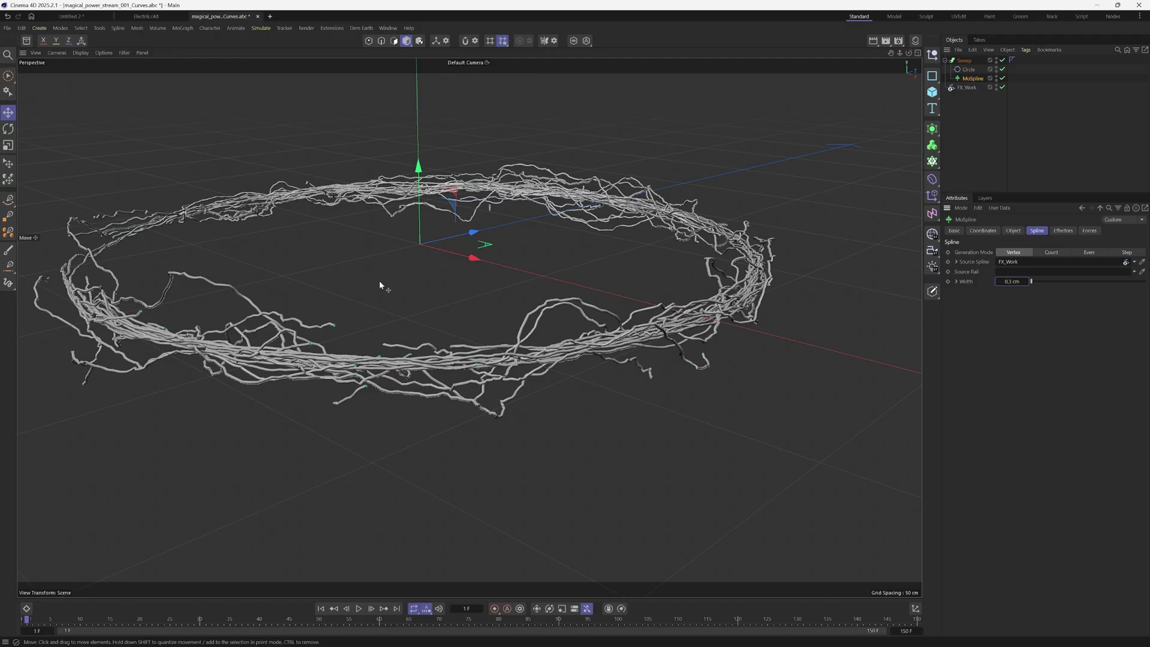
Step: Select the Sweep, Circle and MoSpline and set up an Alembic export limited to the selection, covering frames 1 to 150
{"action": "left_click", "coordinate": [969, 61]}
{"action": "left_click", "coordinate": [971, 79], "text": "shift"}
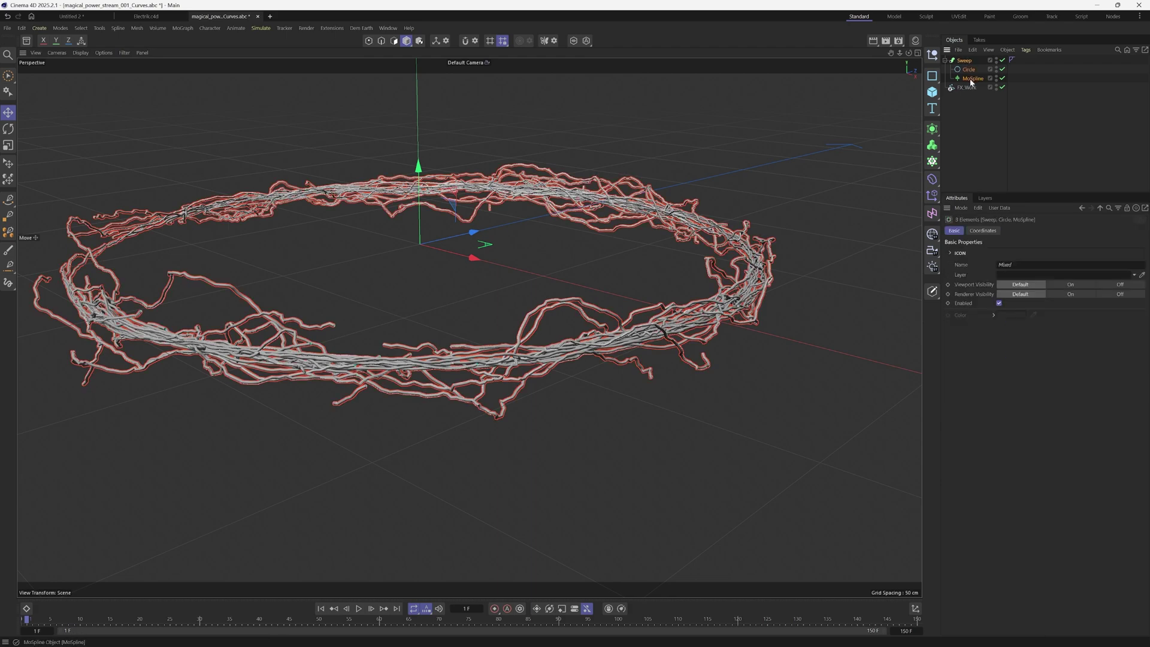
{"action": "left_click", "coordinate": [7, 29]}
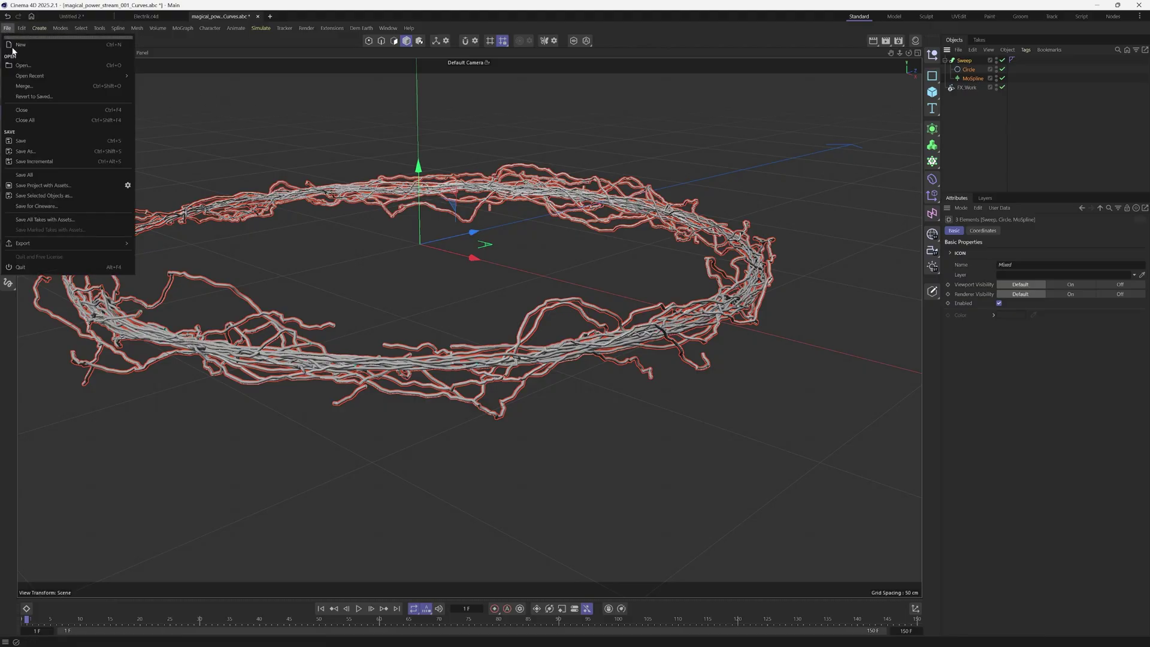
{"action": "mouse_move", "coordinate": [41, 247]}
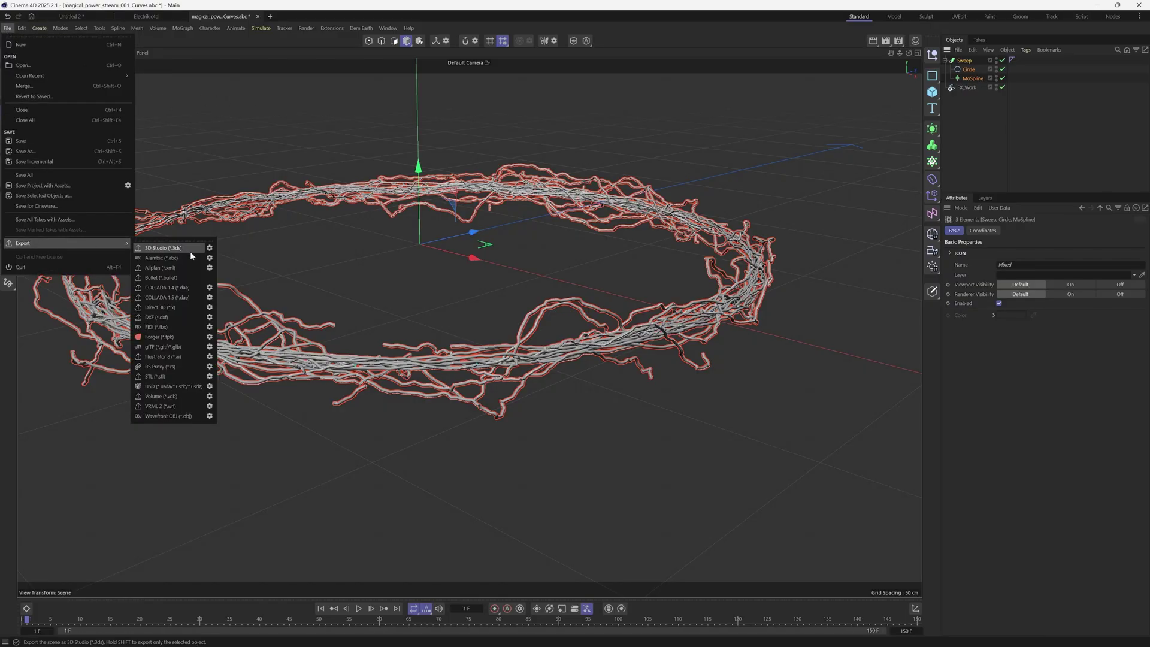
{"action": "left_click", "coordinate": [211, 257]}
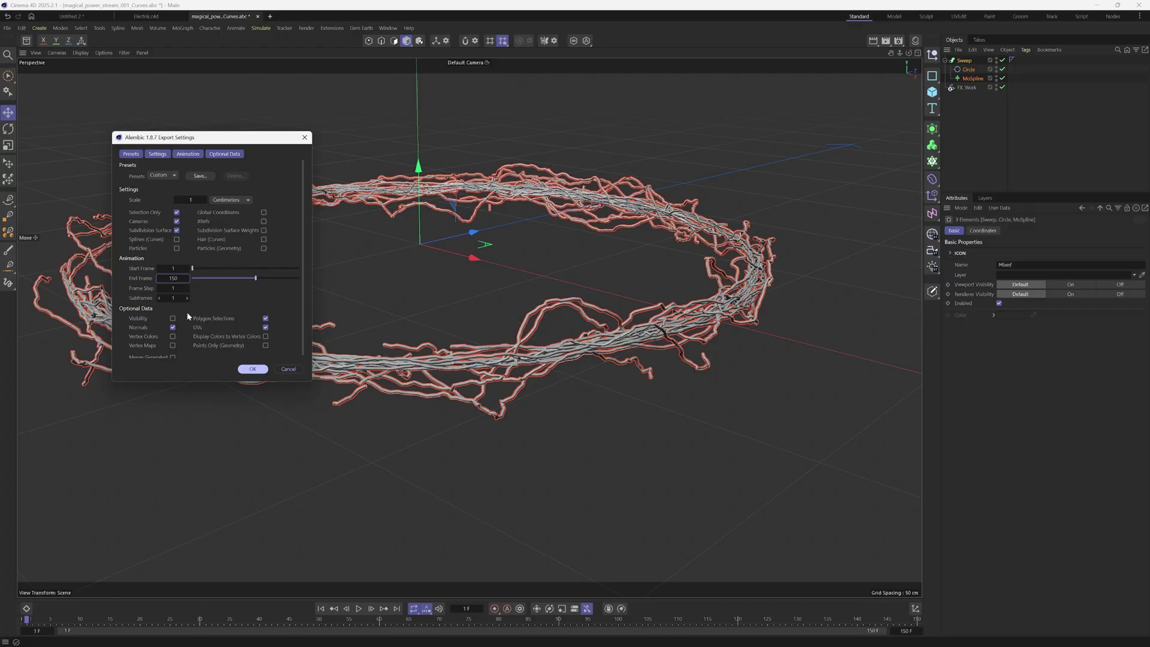
{"action": "left_click", "coordinate": [261, 369]}
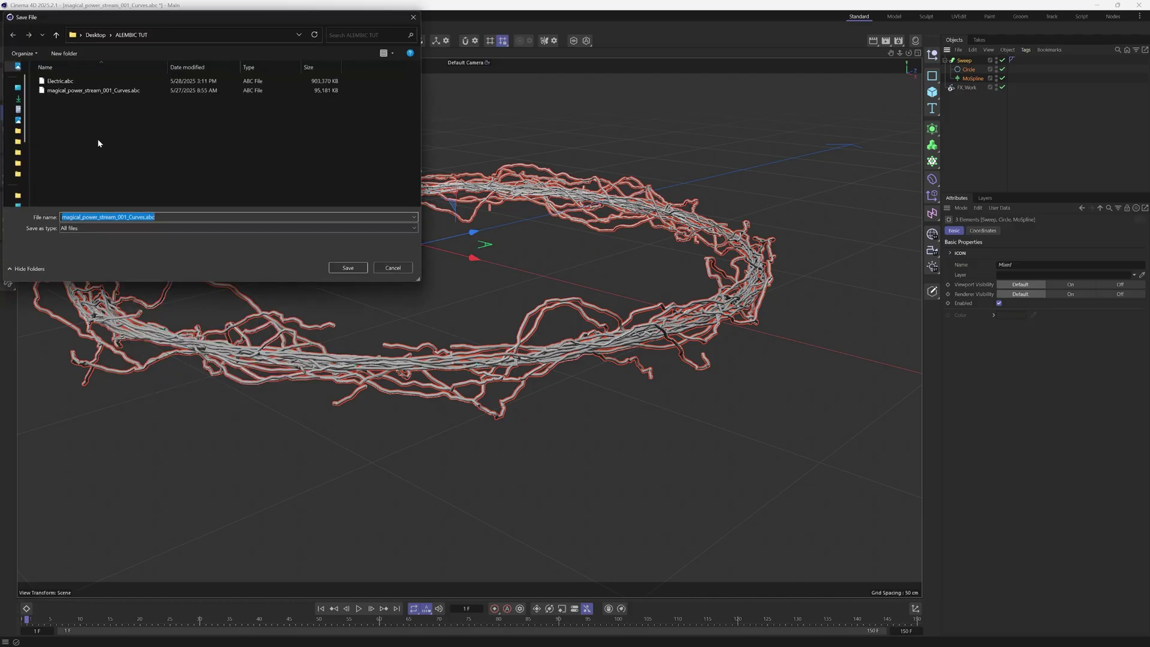
Step: Save the Alembic export as Curves.abc in the ALEMBIC TUT folder
{"action": "left_click", "coordinate": [102, 127]}
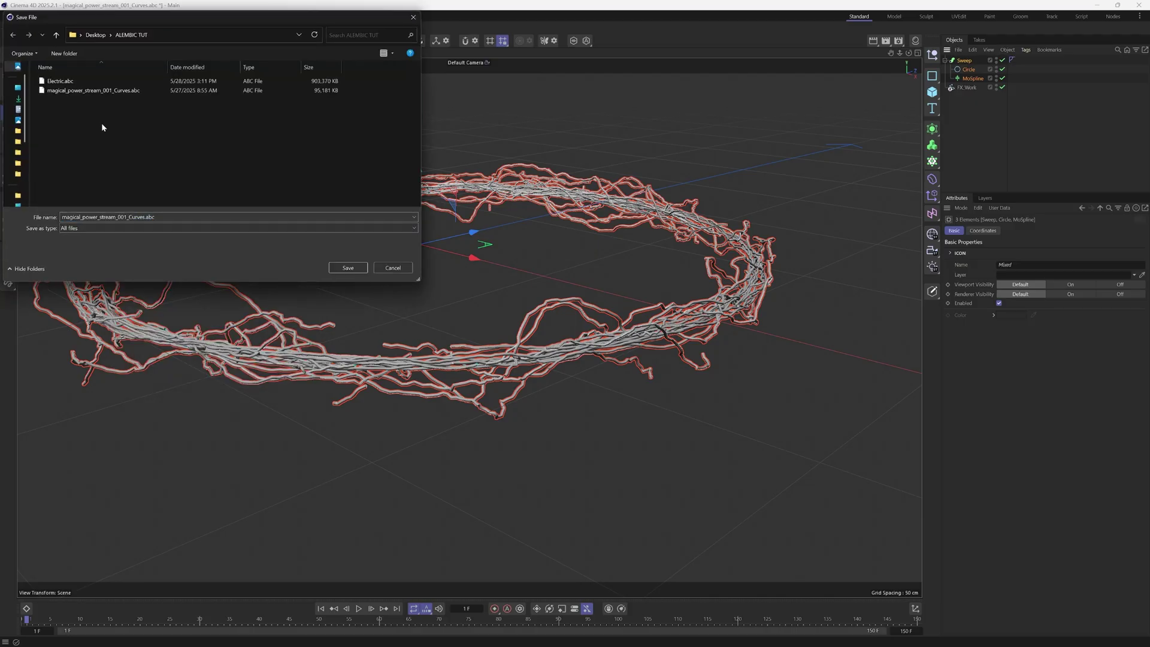
{"action": "left_click", "coordinate": [127, 216]}
{"action": "left_click_drag", "start_coordinate": [129, 217], "coordinate": [62, 217]}
{"action": "key", "text": "BackSpace"}
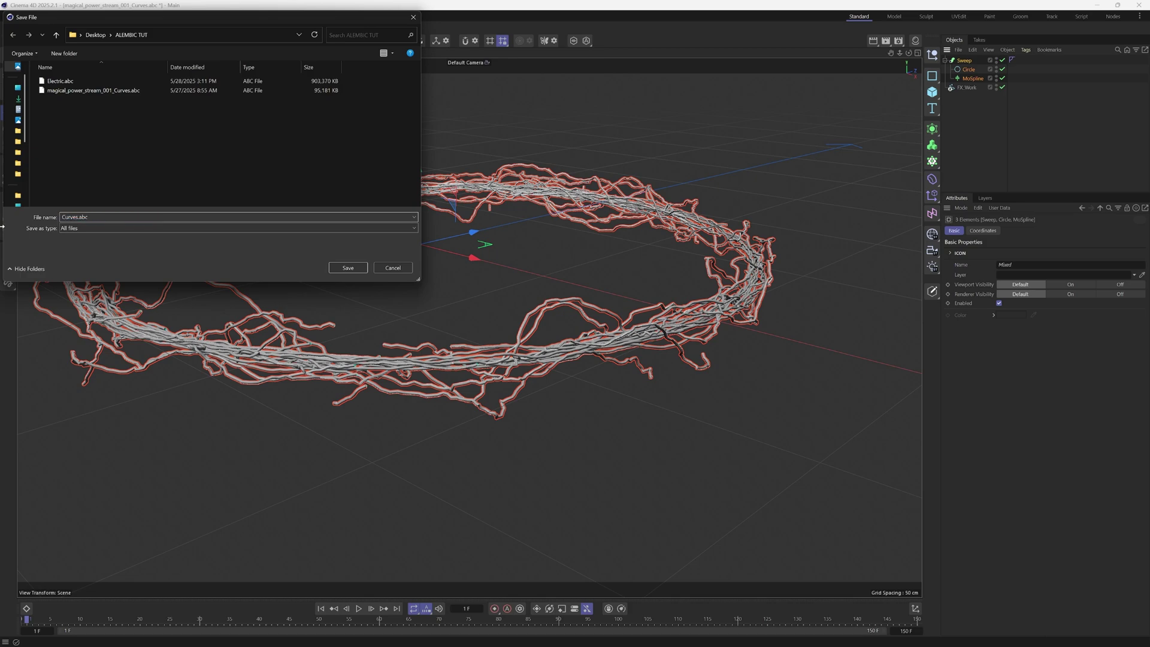
{"action": "left_click", "coordinate": [347, 268]}
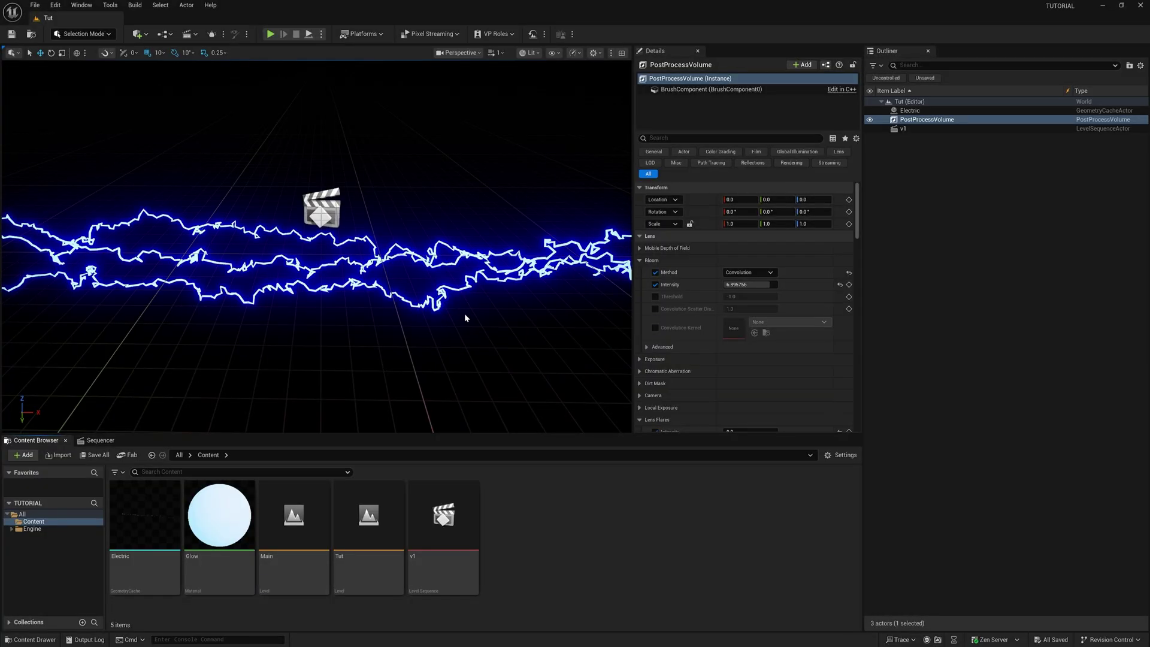
Step: Switch to Unreal Engine, duplicate the Tut level as Tut1, save the copy and open it
{"action": "left_click", "coordinate": [368, 539]}
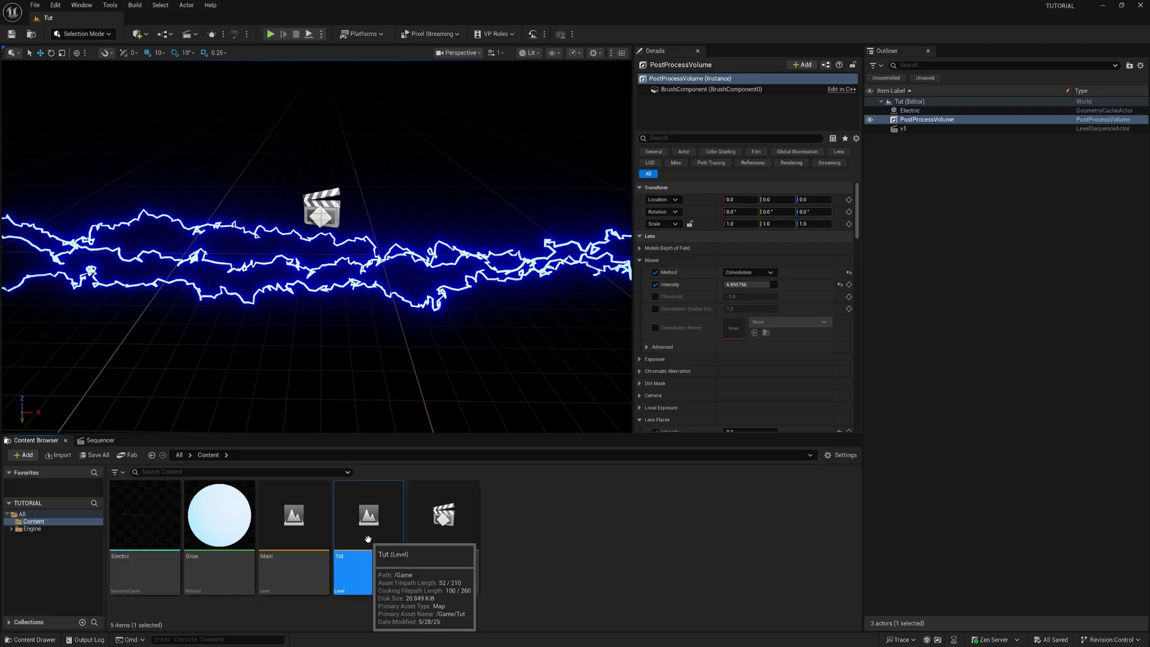
{"action": "right_click", "coordinate": [367, 539]}
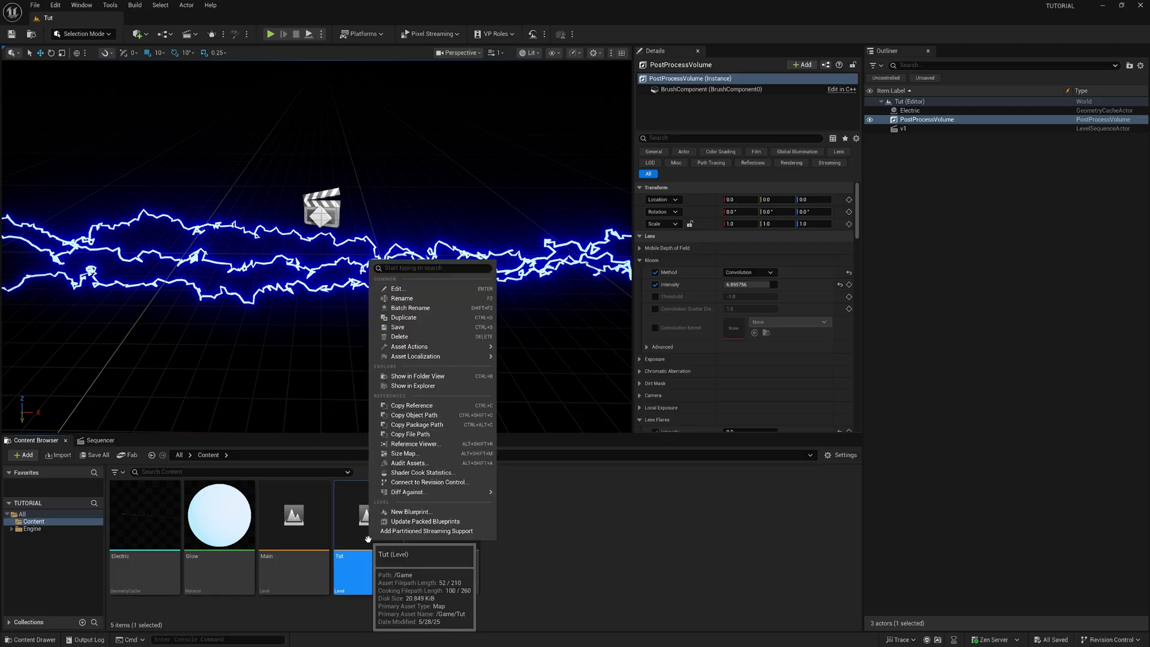
{"action": "left_click", "coordinate": [424, 318]}
{"action": "key", "text": "Return"}
{"action": "double_click", "coordinate": [444, 530]}
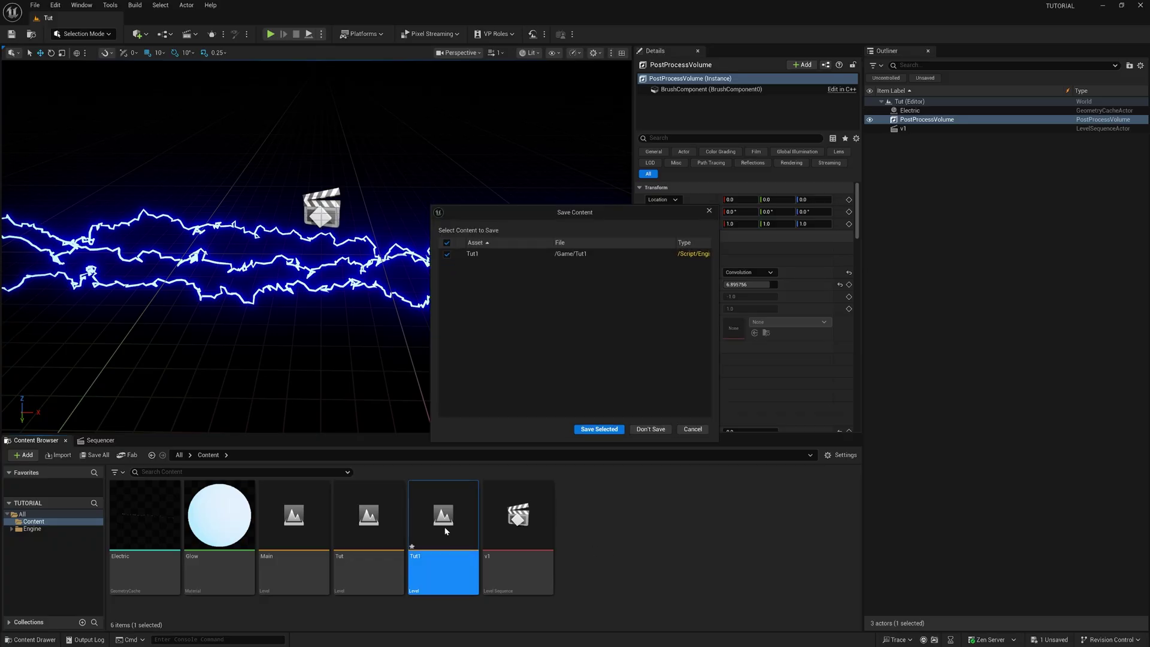
{"action": "left_click", "coordinate": [605, 430]}
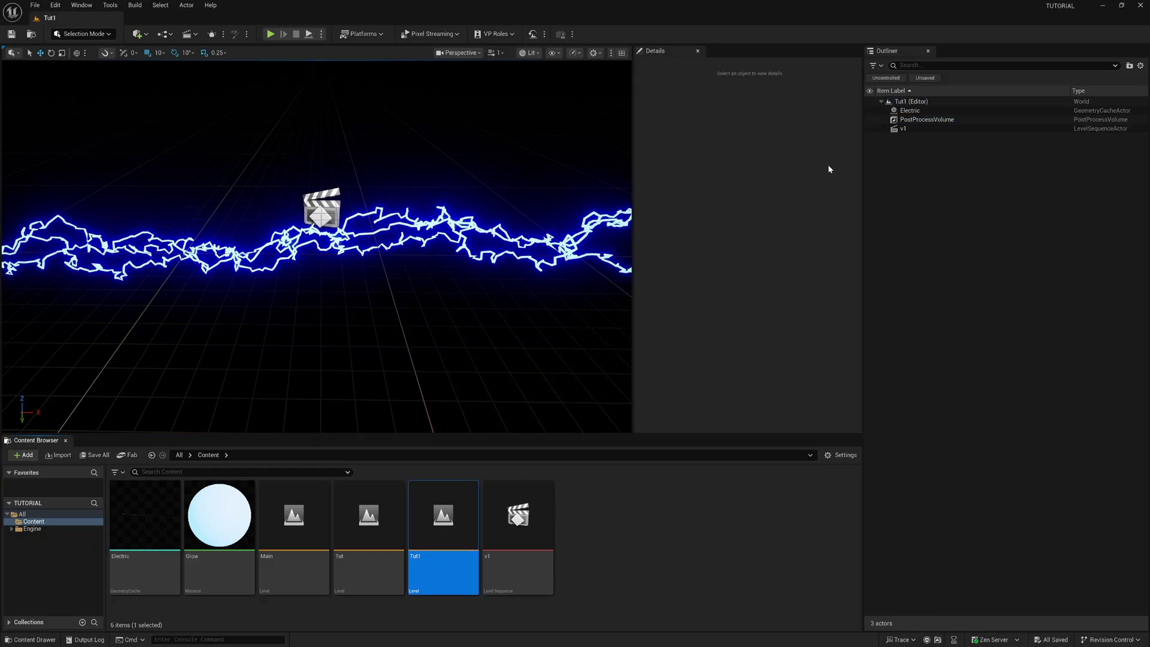
Step: Delete the Electric geometry cache and the v1 level sequence actor from Tut1 and save the level
{"action": "left_click", "coordinate": [908, 111]}
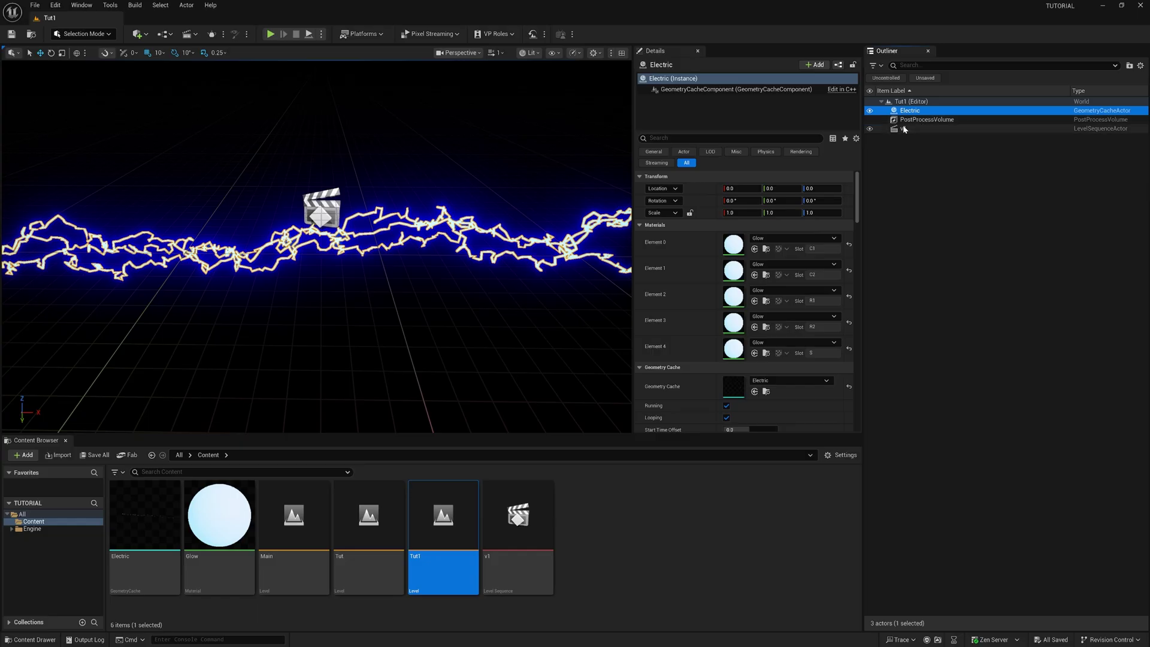
{"action": "key", "text": "Delete"}
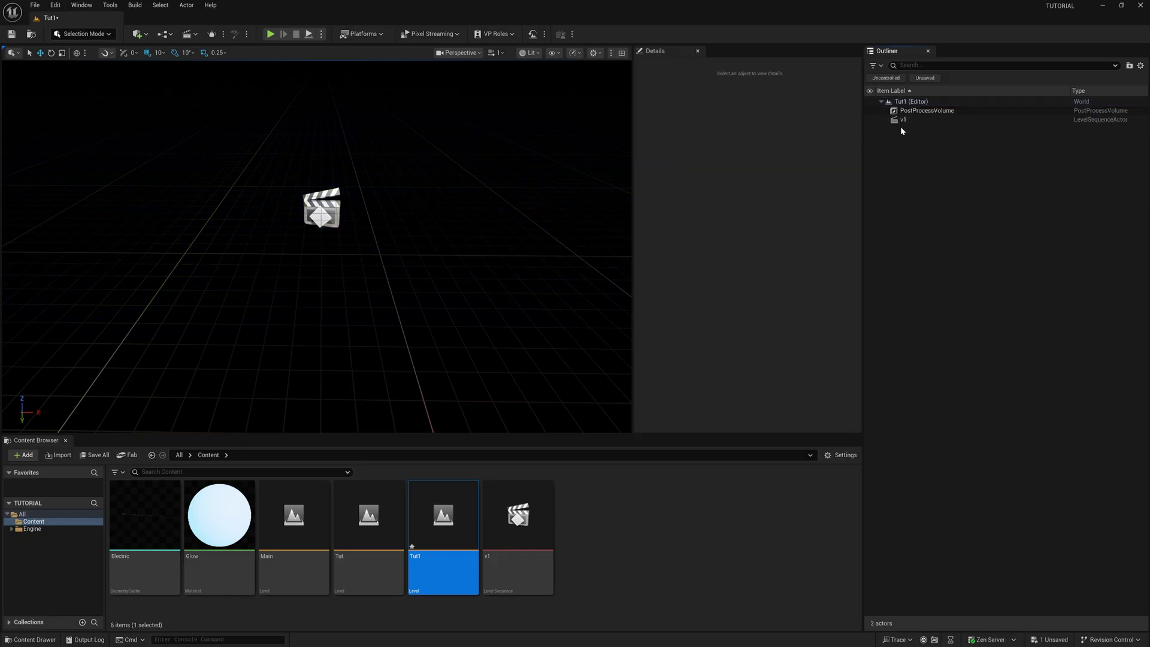
{"action": "left_click", "coordinate": [908, 120]}
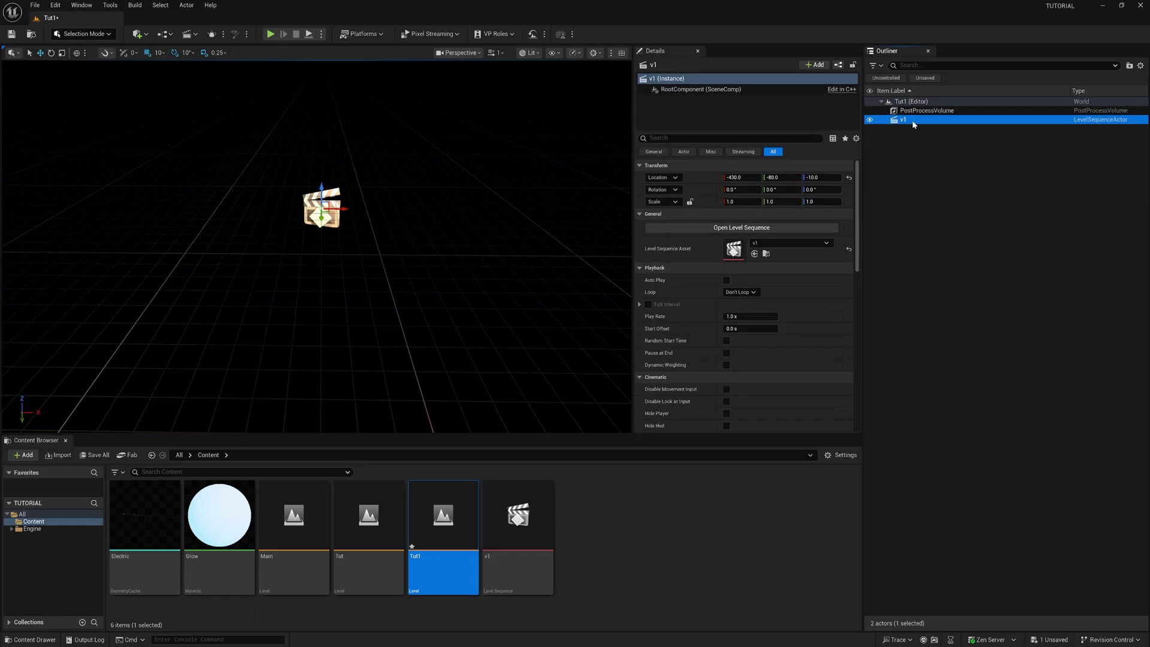
{"action": "key", "text": "Delete"}
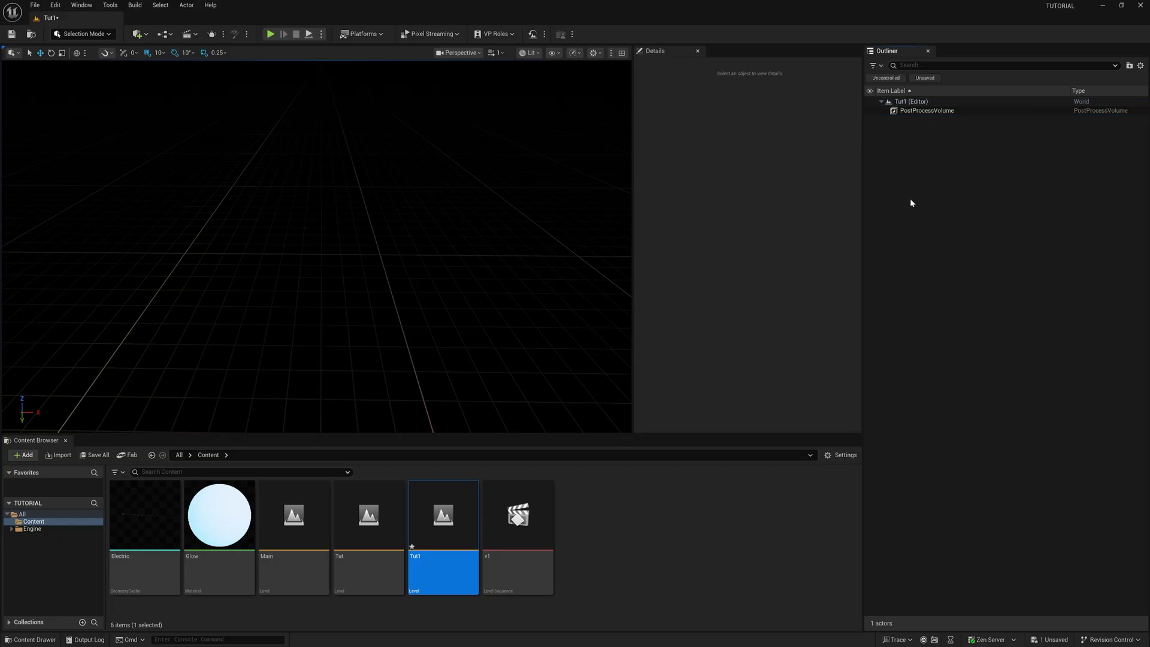
{"action": "left_click", "coordinate": [923, 111]}
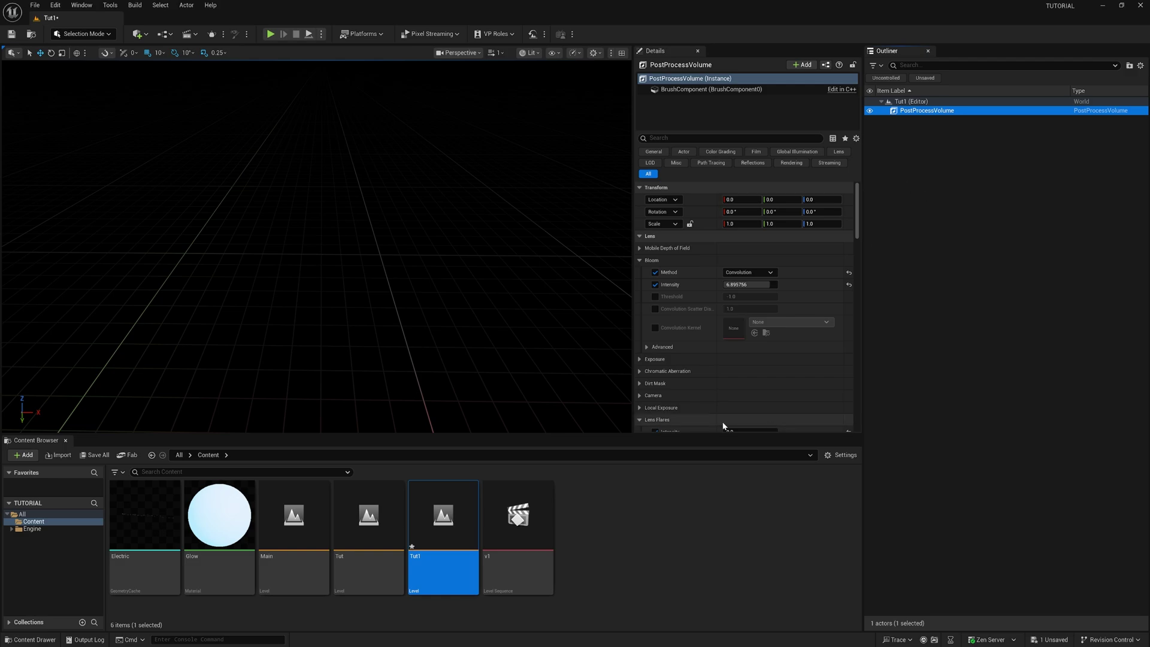
{"action": "left_click", "coordinate": [94, 458]}
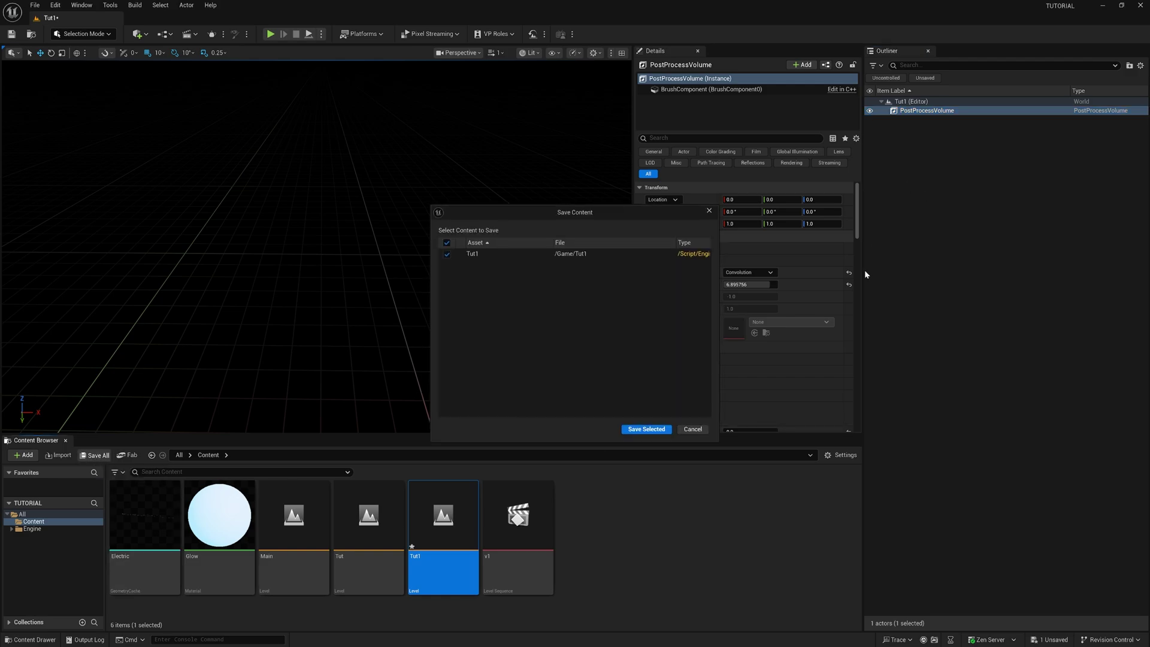
{"action": "left_click", "coordinate": [645, 429]}
Step: Import Curves.abc from the ALEMBIC TUT folder into Content as a Geometry Cache with frames 0 to 150 and flattened tracks
{"action": "key", "text": "alt+Tab"}
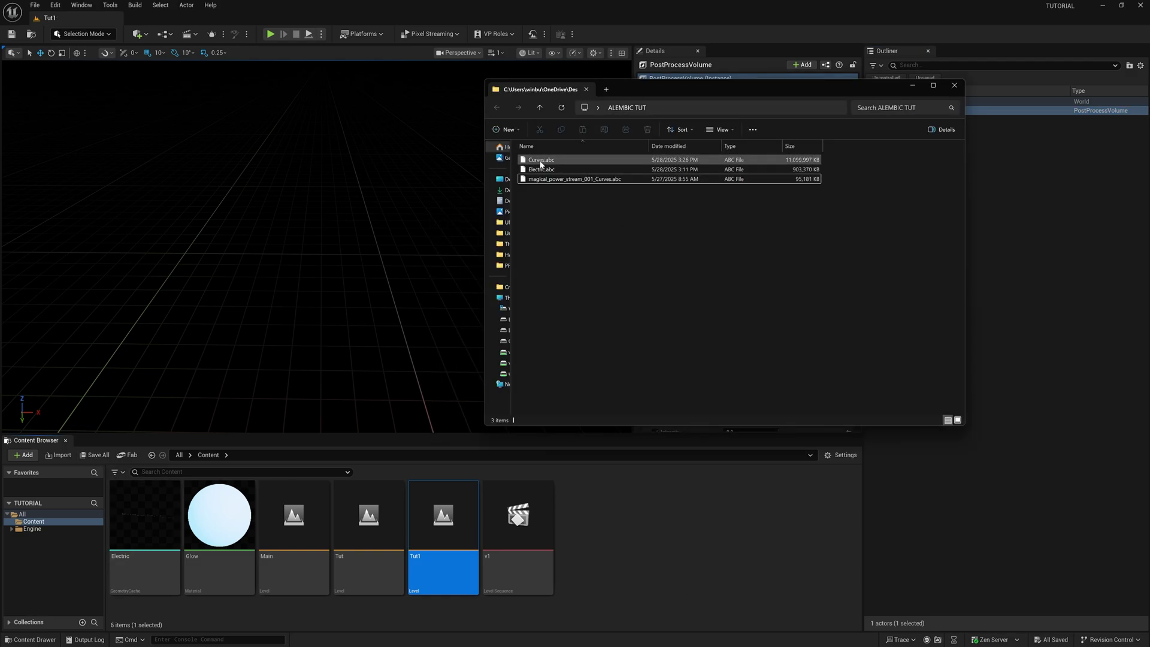
{"action": "left_click", "coordinate": [585, 162]}
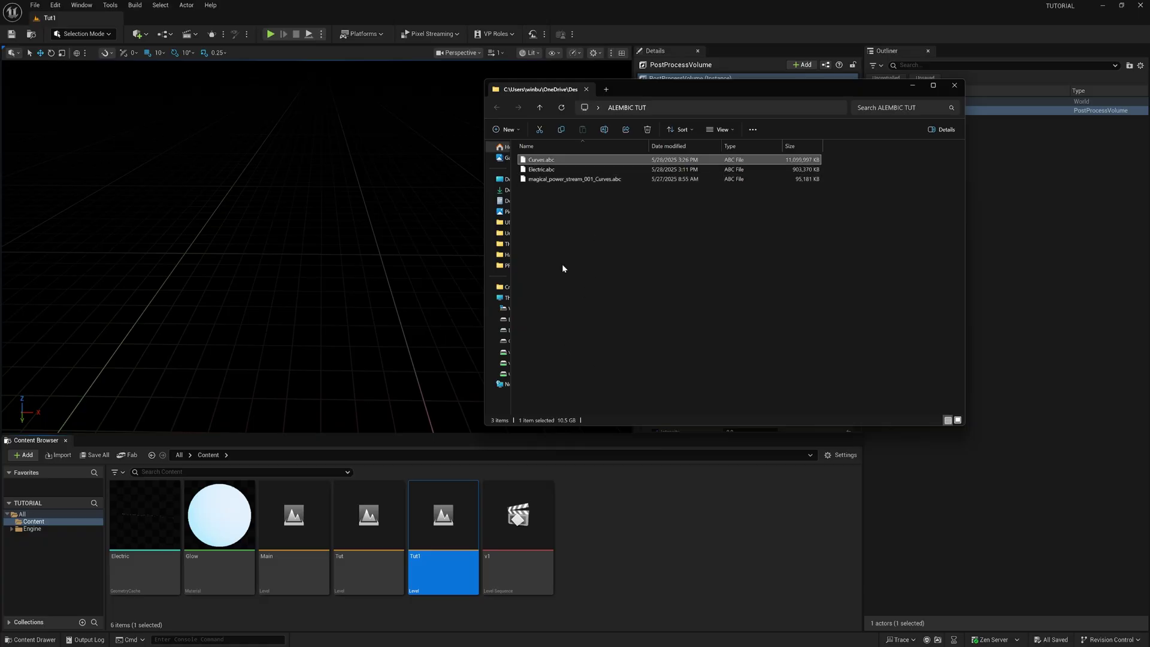
{"action": "left_click_drag", "start_coordinate": [541, 160], "coordinate": [620, 535]}
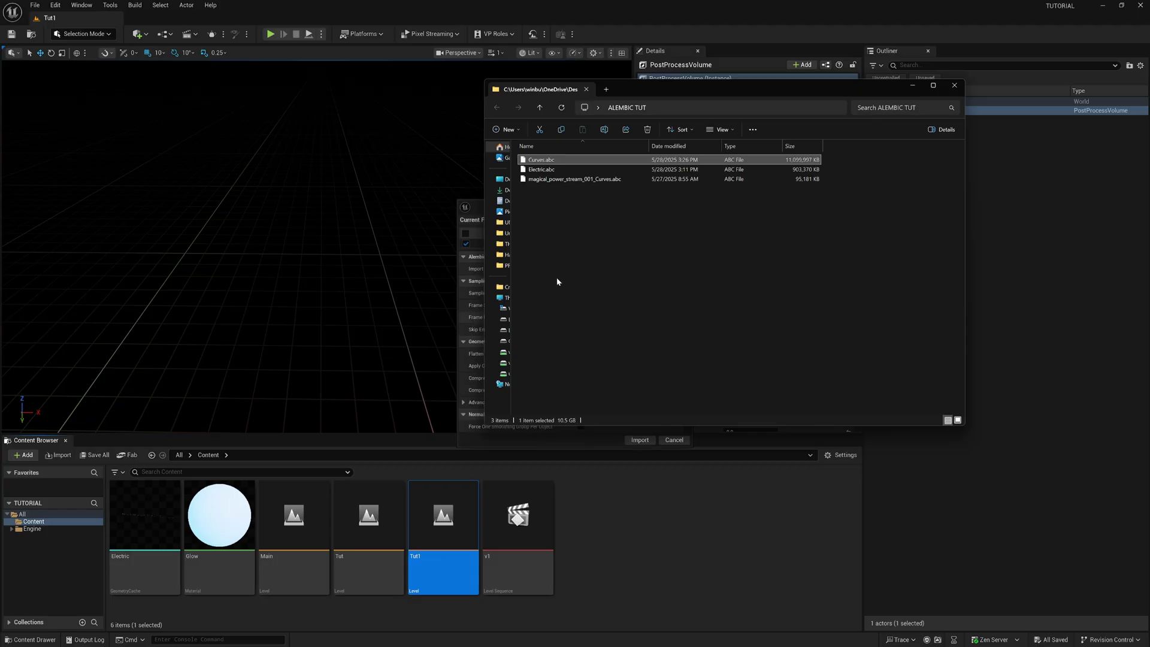
{"action": "left_click", "coordinate": [556, 519]}
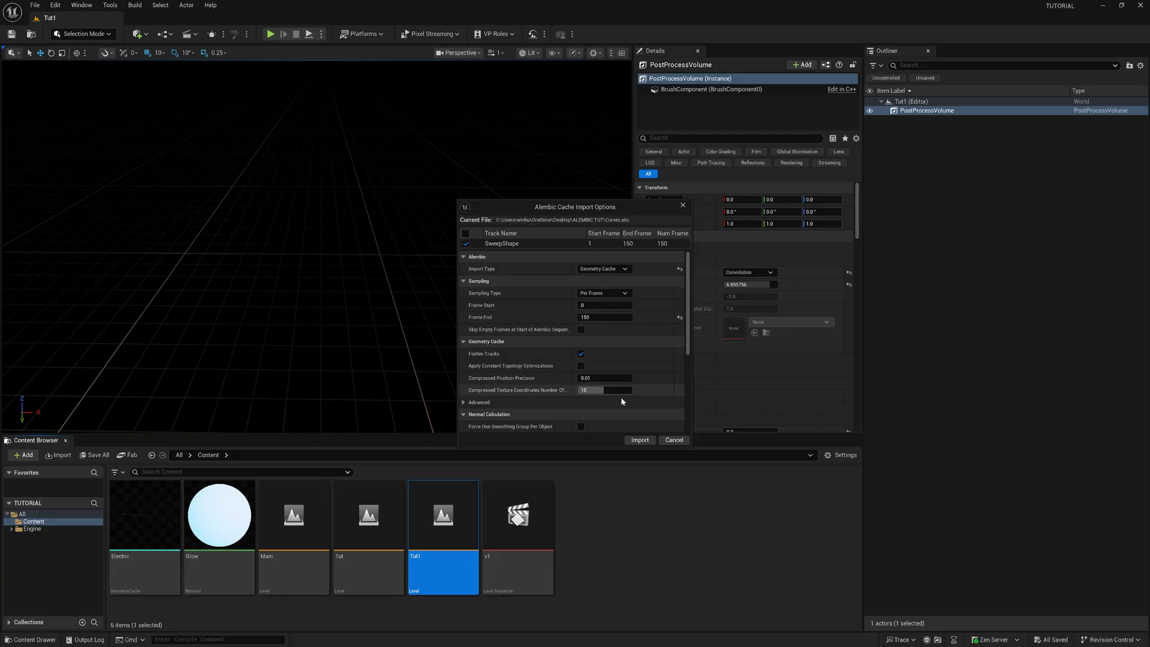
{"action": "left_click", "coordinate": [640, 440]}
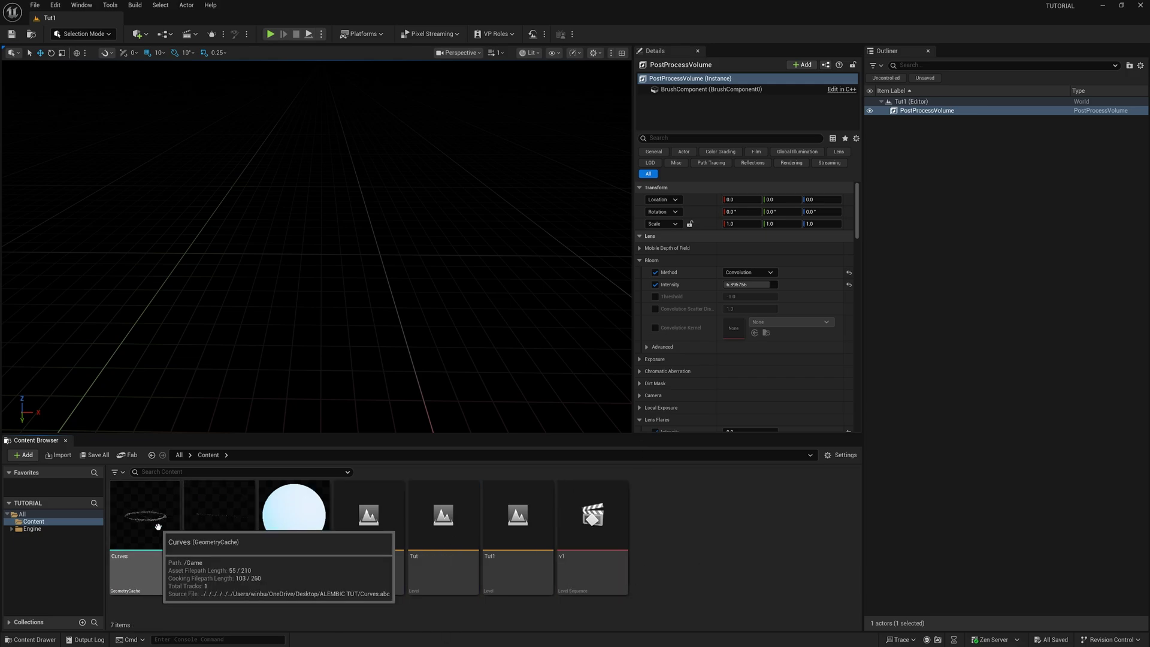
Step: Create a new level sequence named v2 in the Content folder and return to the project's assets
{"action": "left_click", "coordinate": [190, 37]}
{"action": "left_click", "coordinate": [240, 58]}
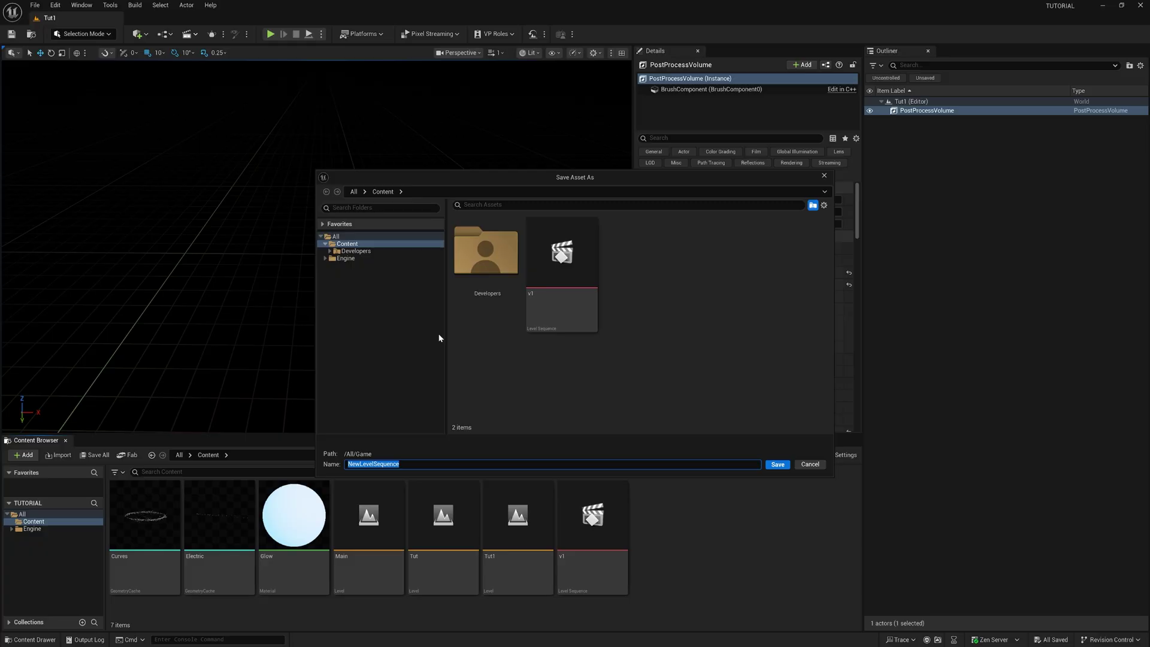
{"action": "type", "text": "v2"}
{"action": "key", "text": "Return"}
{"action": "left_click", "coordinate": [48, 440]}
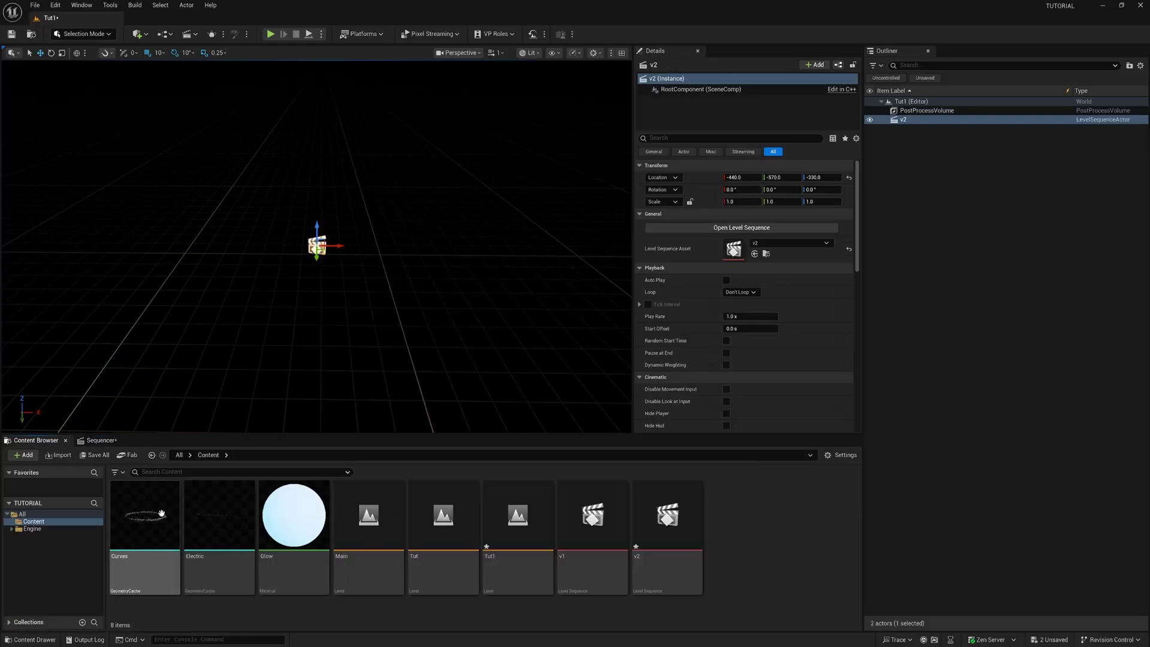
Step: Place the Curves geometry cache in the level and reset its location to 0, 0, 0
{"action": "left_click", "coordinate": [162, 513]}
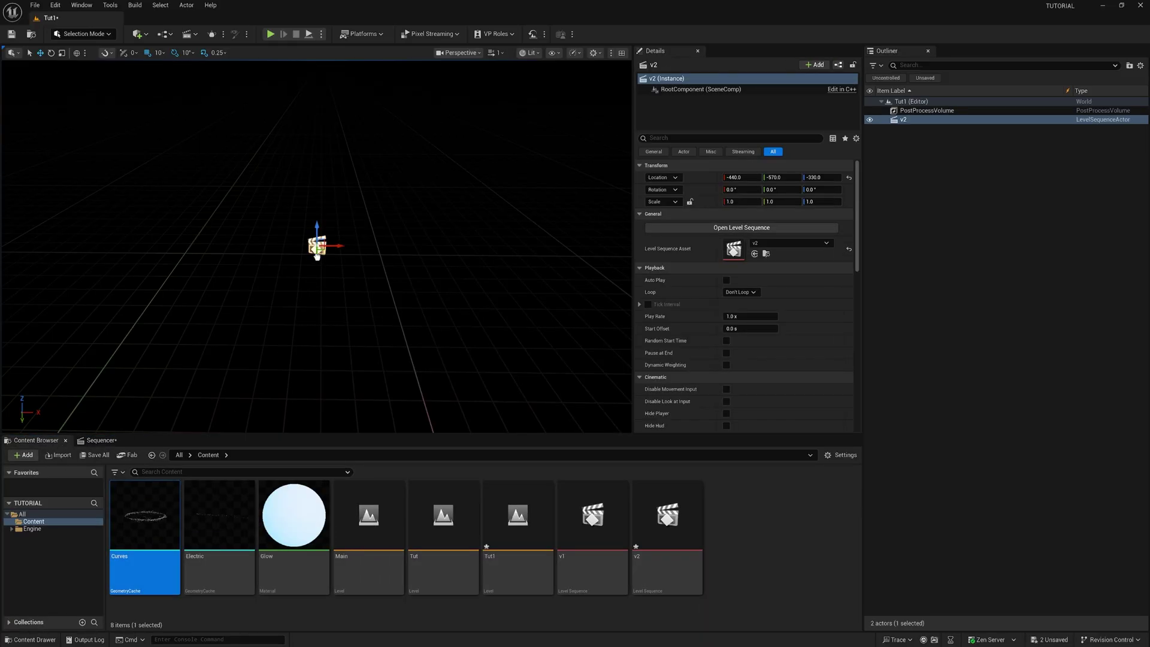
{"action": "left_click_drag", "start_coordinate": [317, 256], "coordinate": [318, 258]}
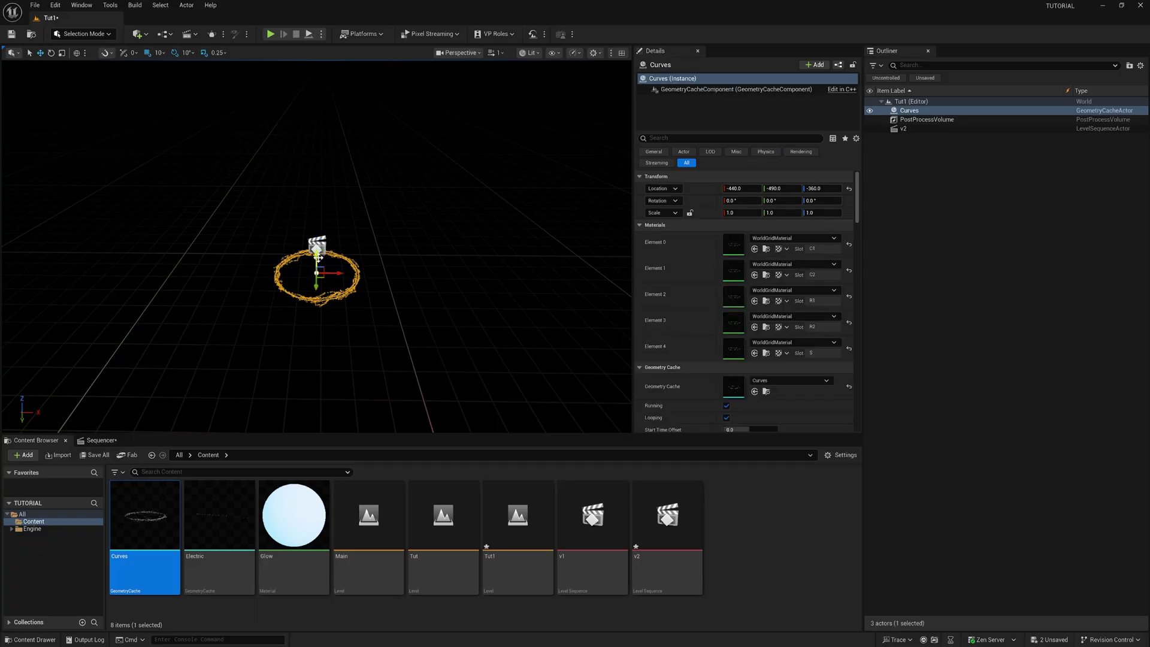
{"action": "left_click", "coordinate": [849, 188]}
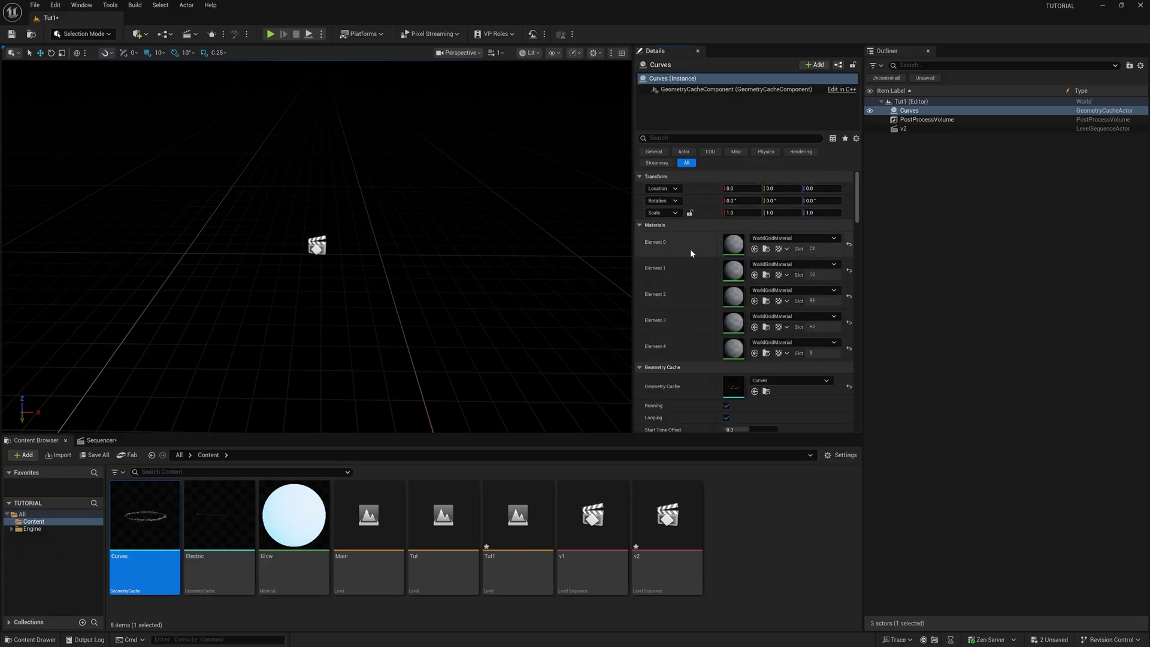
Step: Assign the Glow material to all five material elements of the Curves actor and frame the actor in the viewport
{"action": "left_click_drag", "start_coordinate": [294, 515], "coordinate": [751, 238]}
{"action": "left_click_drag", "start_coordinate": [293, 515], "coordinate": [728, 295]}
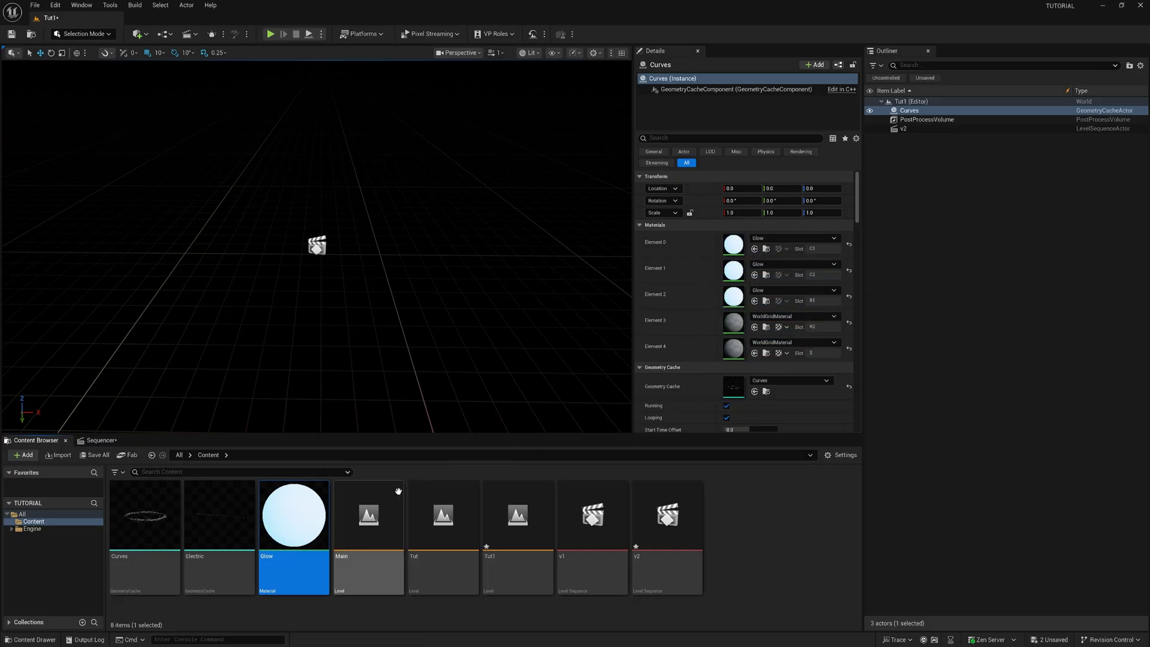
{"action": "left_click_drag", "start_coordinate": [293, 515], "coordinate": [749, 347]}
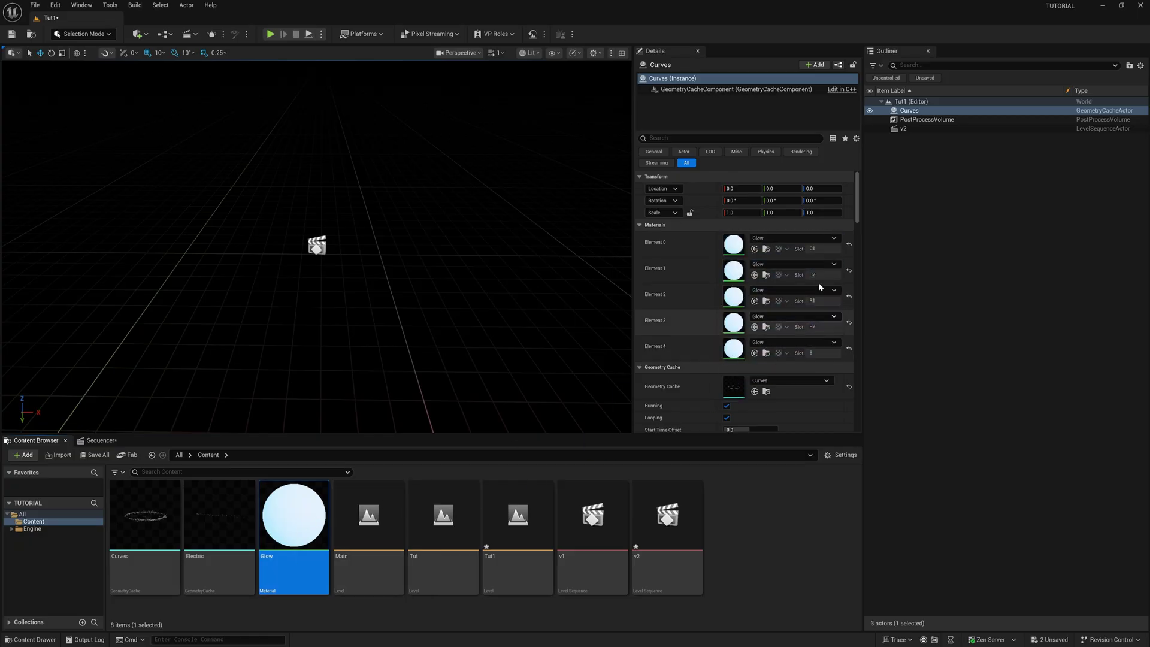
{"action": "double_click", "coordinate": [918, 112]}
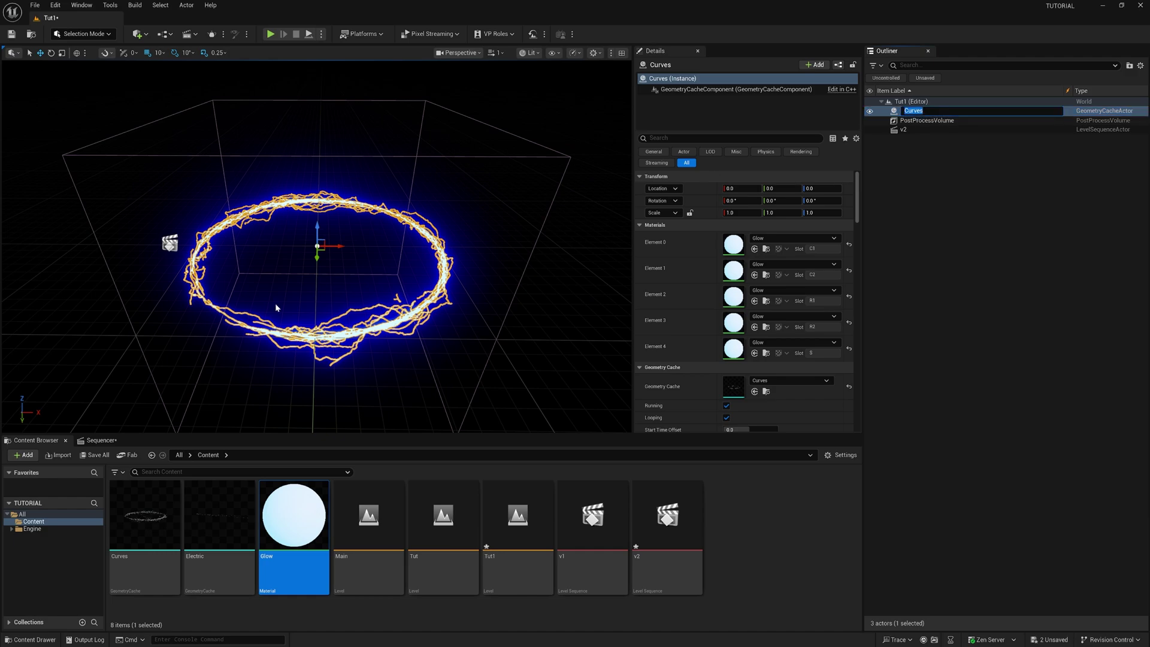
{"action": "mouse_move", "coordinate": [351, 328]}
{"action": "left_mouse_down", "text": "alt"}
{"action": "mouse_move", "coordinate": [390, 324]}
{"action": "mouse_move", "coordinate": [350, 329]}
{"action": "left_mouse_up", "text": "alt"}
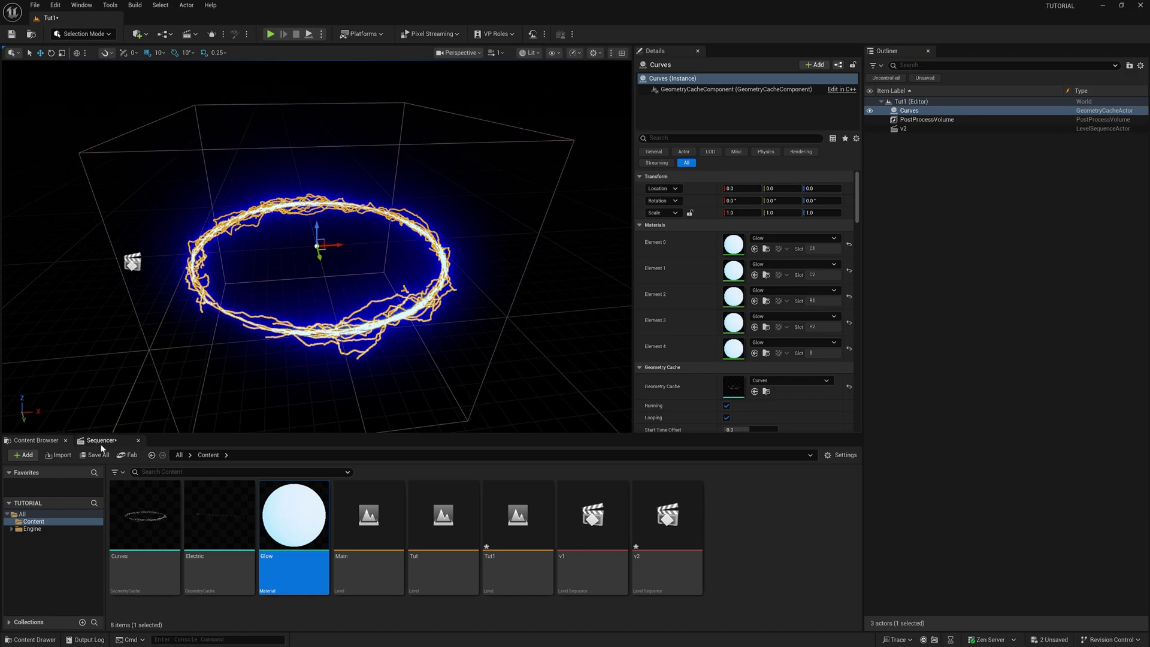
Step: Add the Curves actor to the v2 sequence with a Geometry Cache track and play back the animation
{"action": "left_click", "coordinate": [100, 440]}
{"action": "left_click_drag", "start_coordinate": [908, 111], "coordinate": [108, 534]}
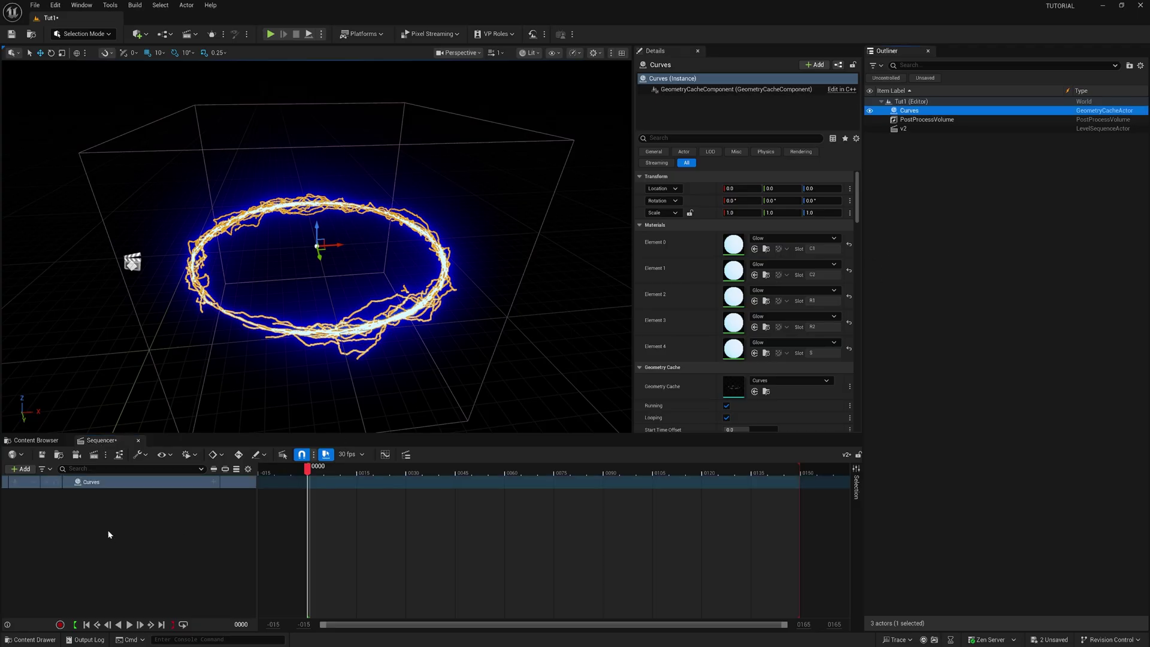
{"action": "left_click", "coordinate": [212, 483]}
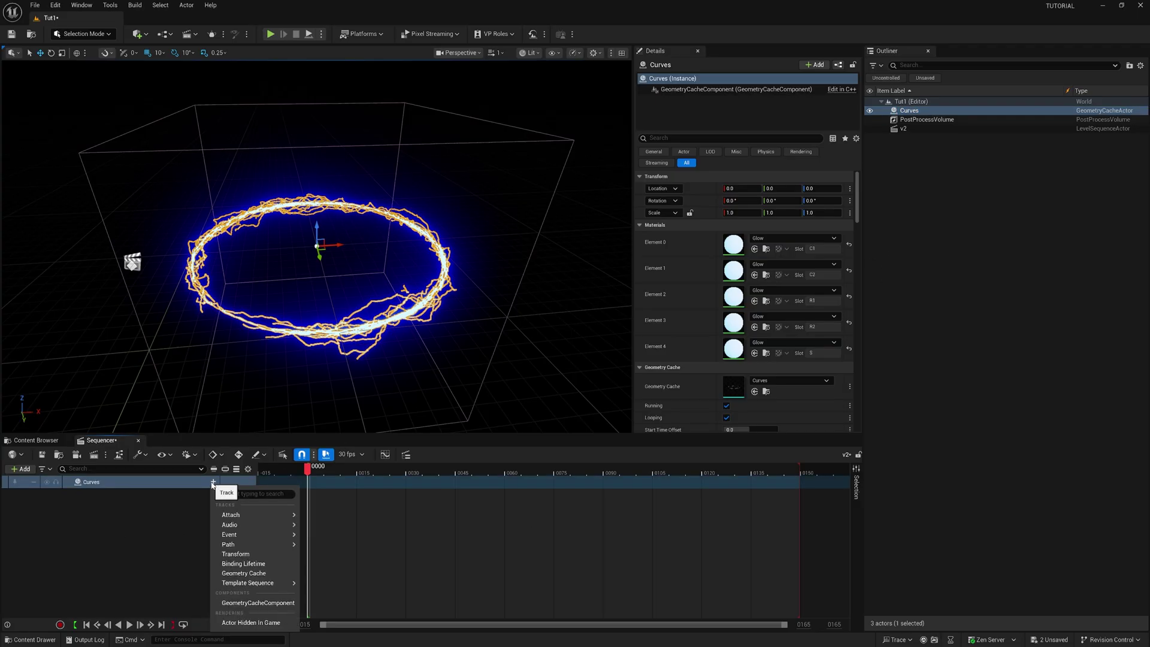
{"action": "left_click", "coordinate": [250, 573]}
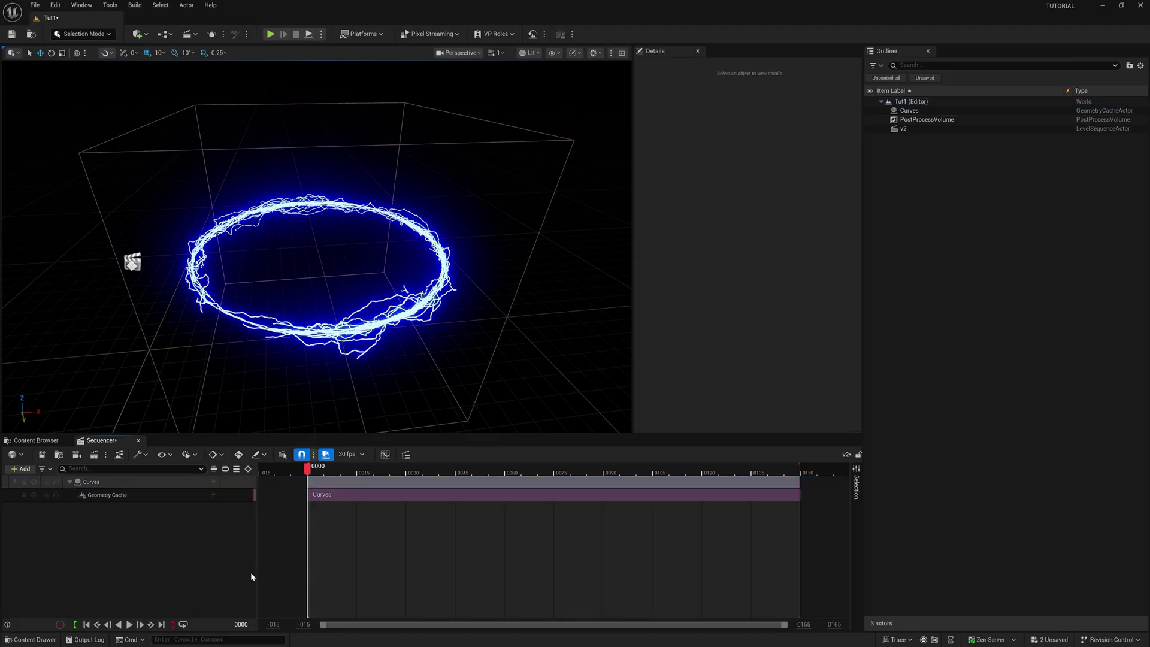
{"action": "left_click", "coordinate": [129, 625]}
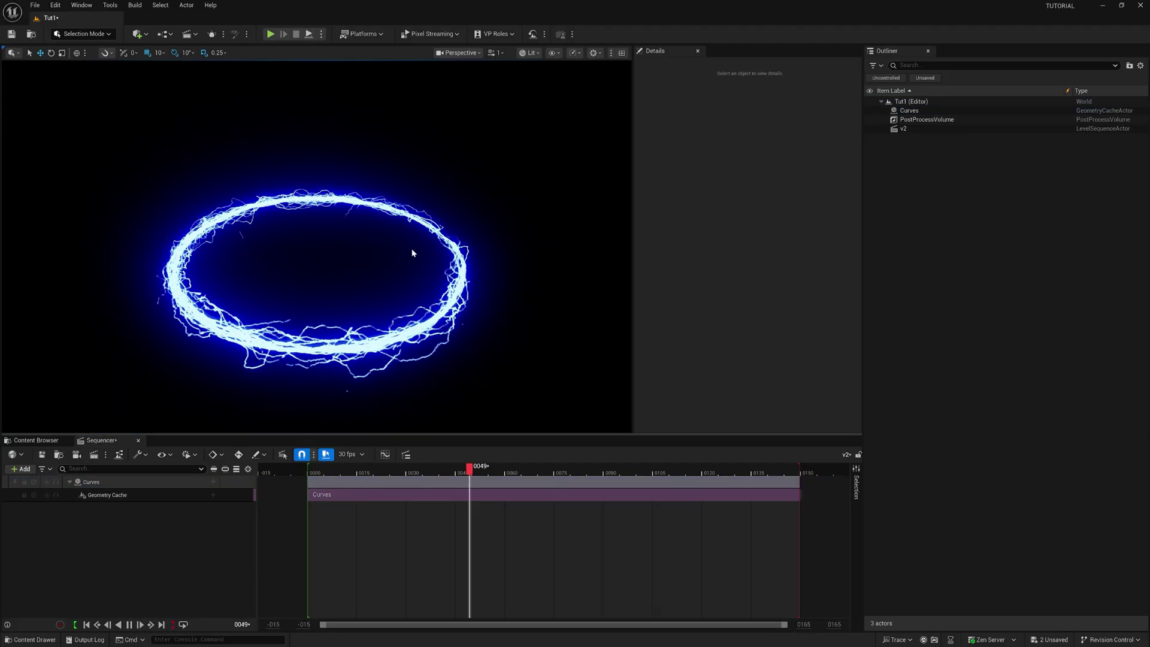